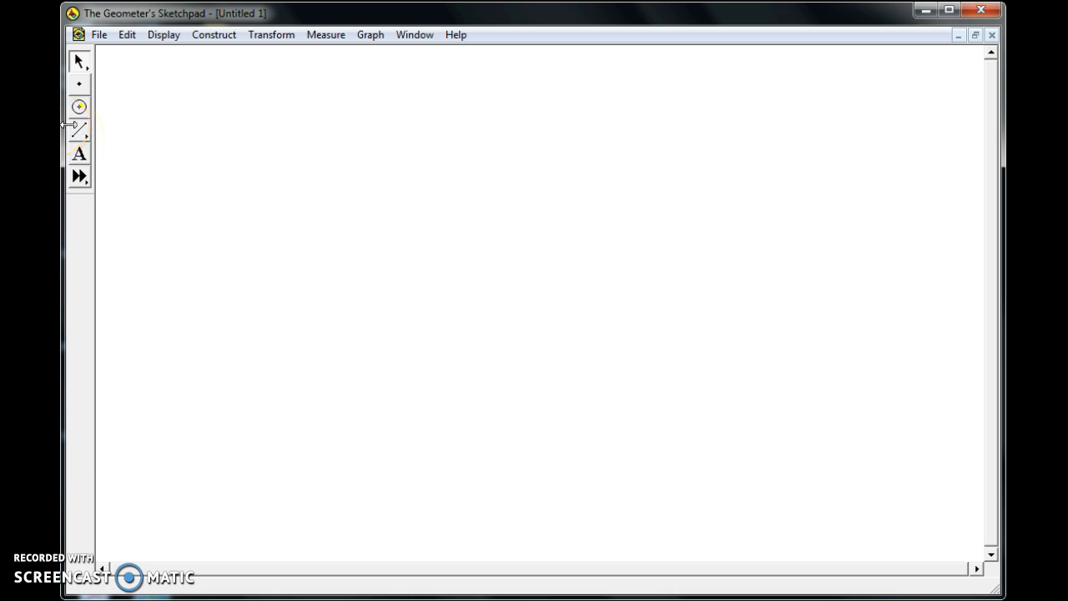
Draw a closed quadrilateral from four connected segments in the upper-left part of the sketch.
left_click(79, 131)
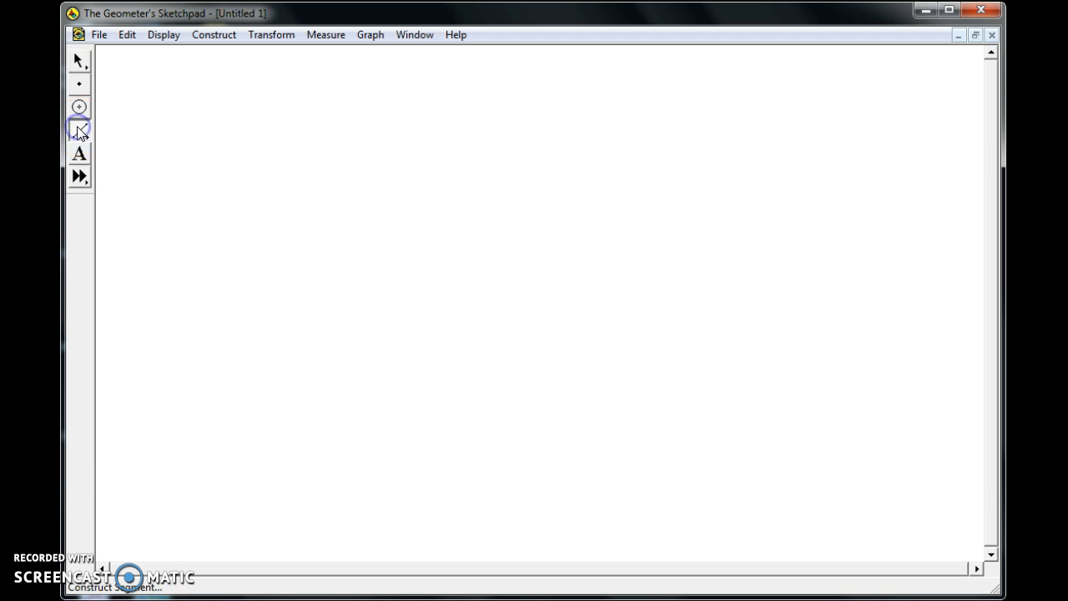
mouse_move(139, 172)
left_mouse_down()
mouse_move(213, 83)
mouse_move(289, 142)
mouse_move(235, 243)
mouse_move(138, 173)
left_mouse_up()
left_click(78, 60)
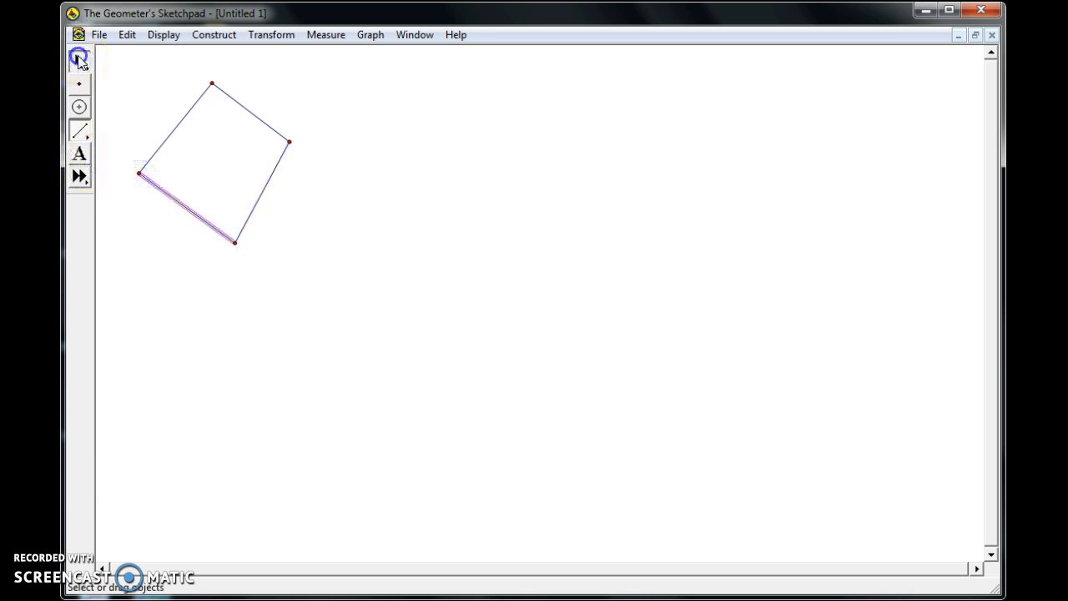
left_click(126, 88)
Show labels on the quadrilateral's four vertices, going clockwise from the leftmost vertex.
left_click(78, 154)
left_click(139, 173)
left_click(211, 84)
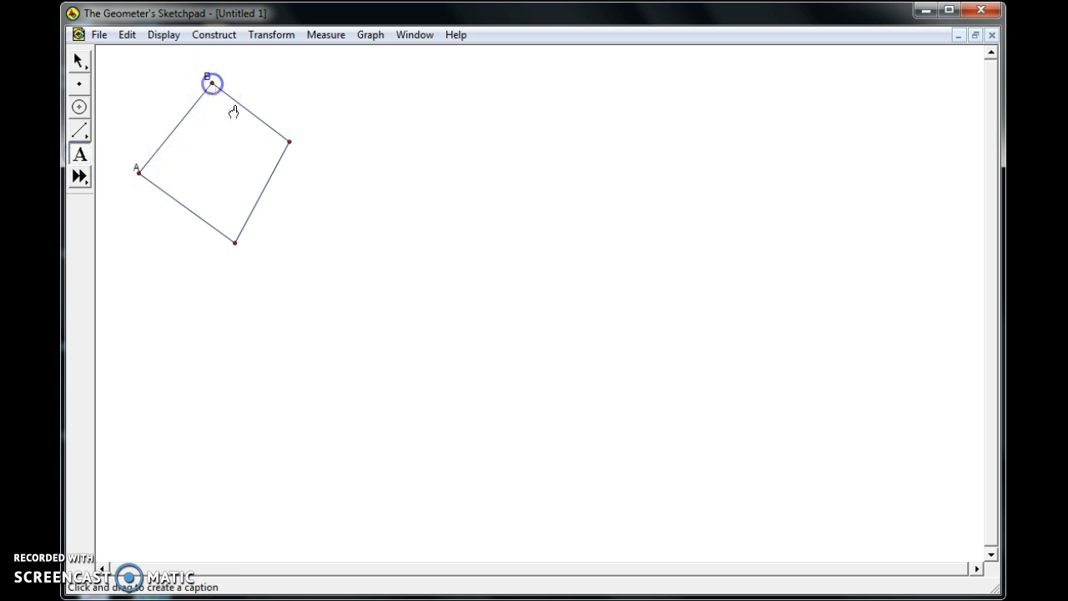
left_click(289, 143)
left_click(235, 243)
Measure angle ABC of the quadrilateral and place the measurement just above vertex B.
left_click(77, 61)
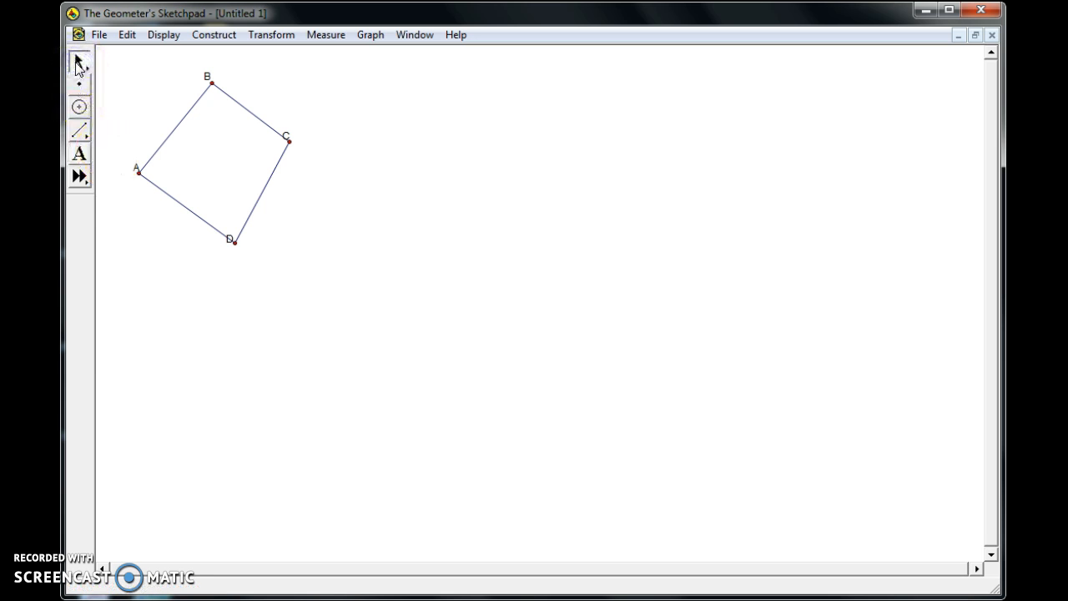
left_click(138, 173)
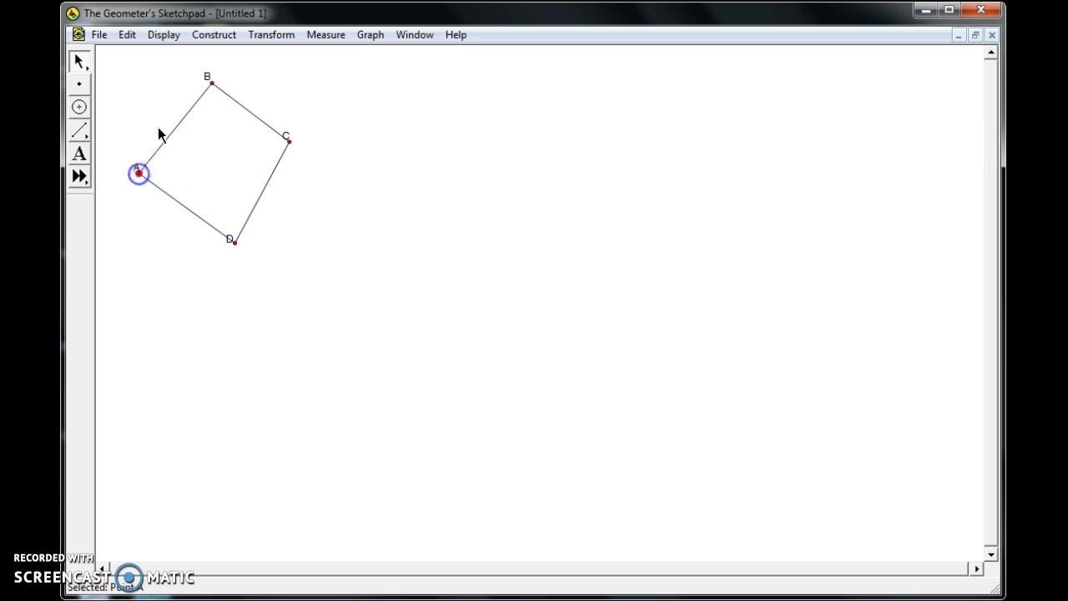
left_click(212, 83)
left_click(288, 141)
left_click(324, 34)
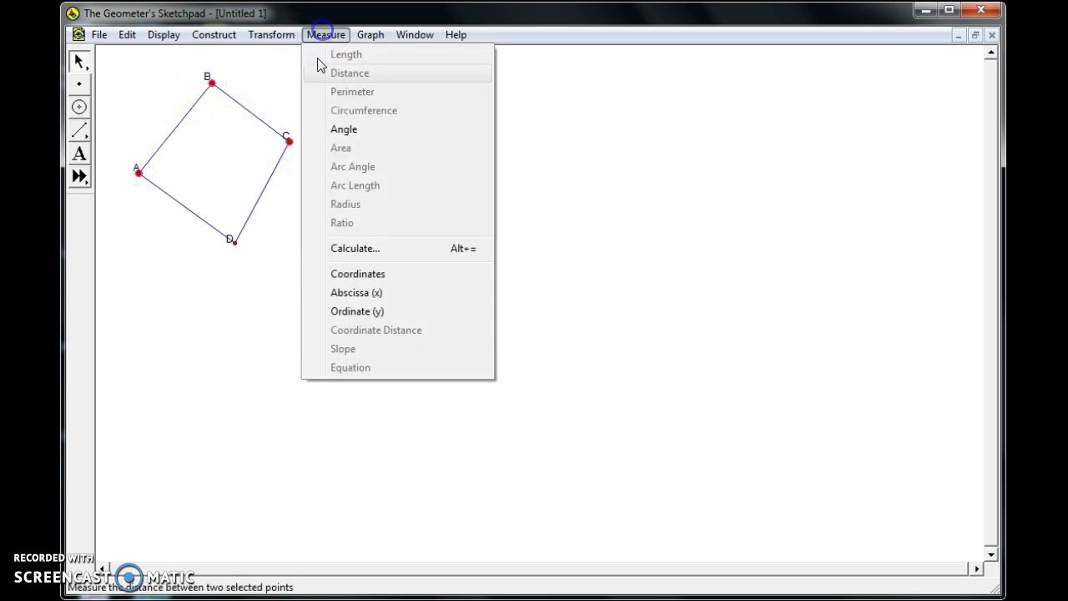
left_click(324, 136)
left_click_drag(145, 57, 193, 61)
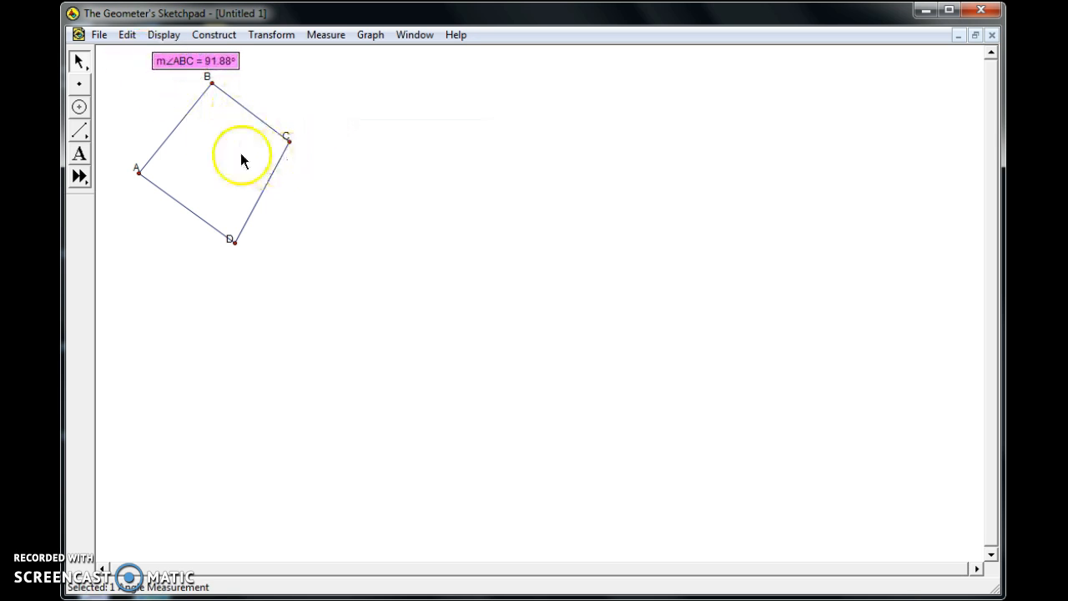
left_click(136, 315)
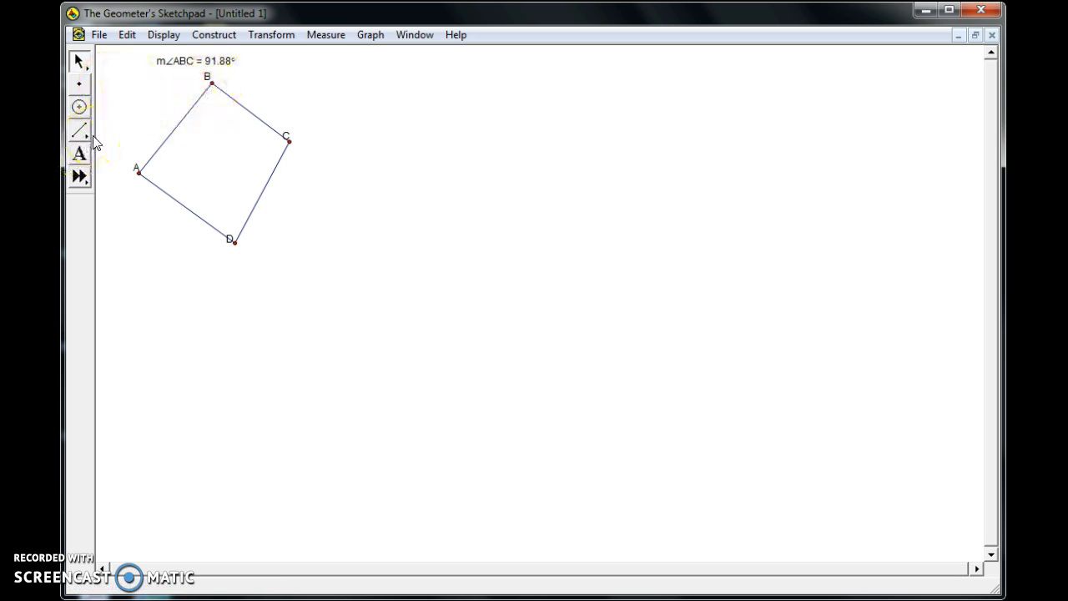
Measure angle BCD of the quadrilateral and place the measurement beside vertex C.
left_click(211, 84)
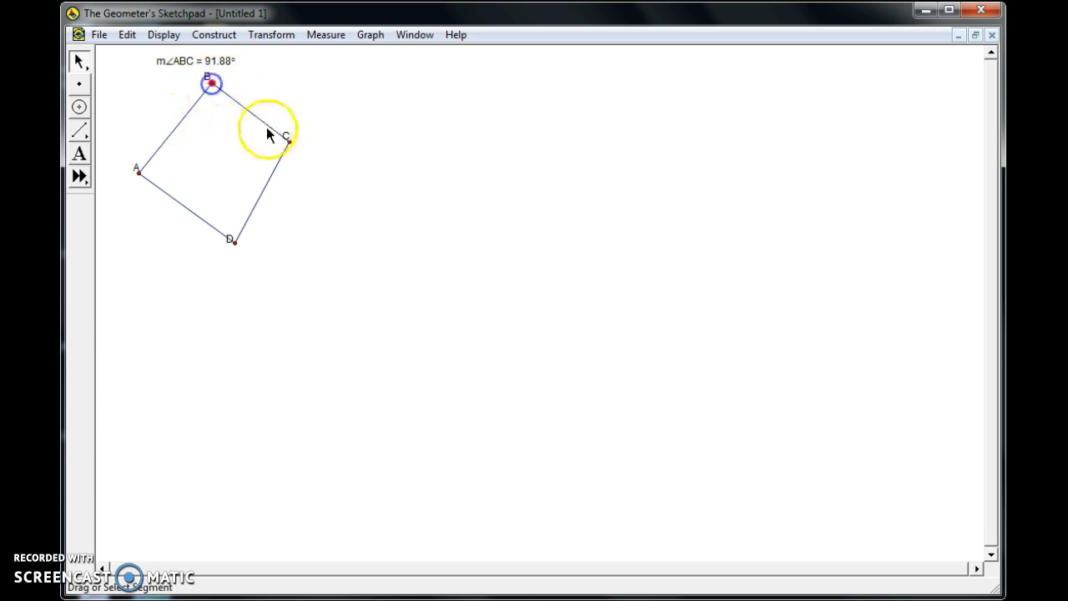
left_click(288, 141)
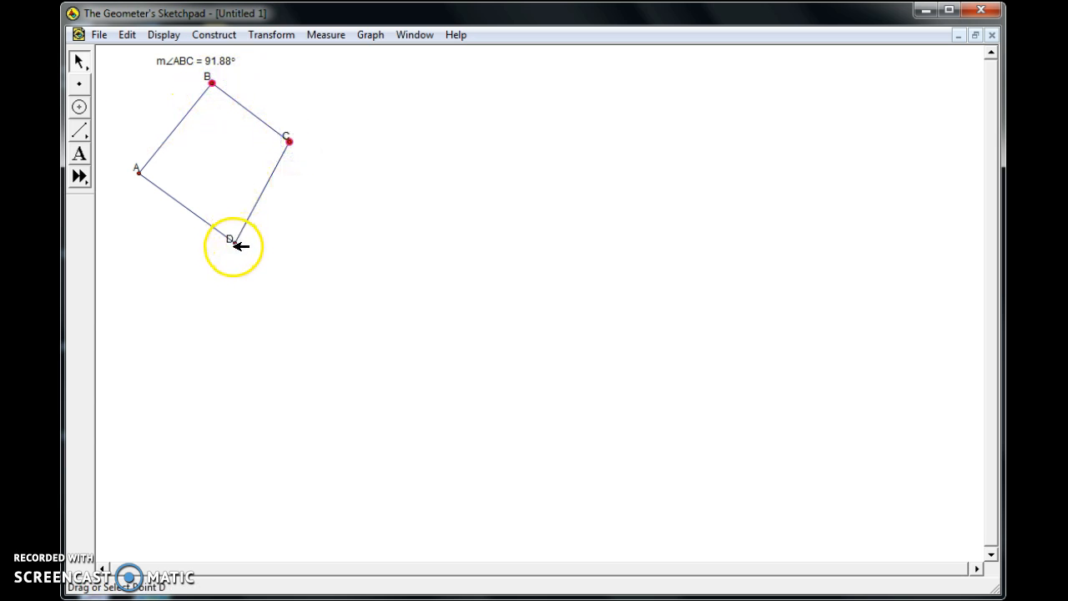
left_click(235, 242)
left_click(327, 35)
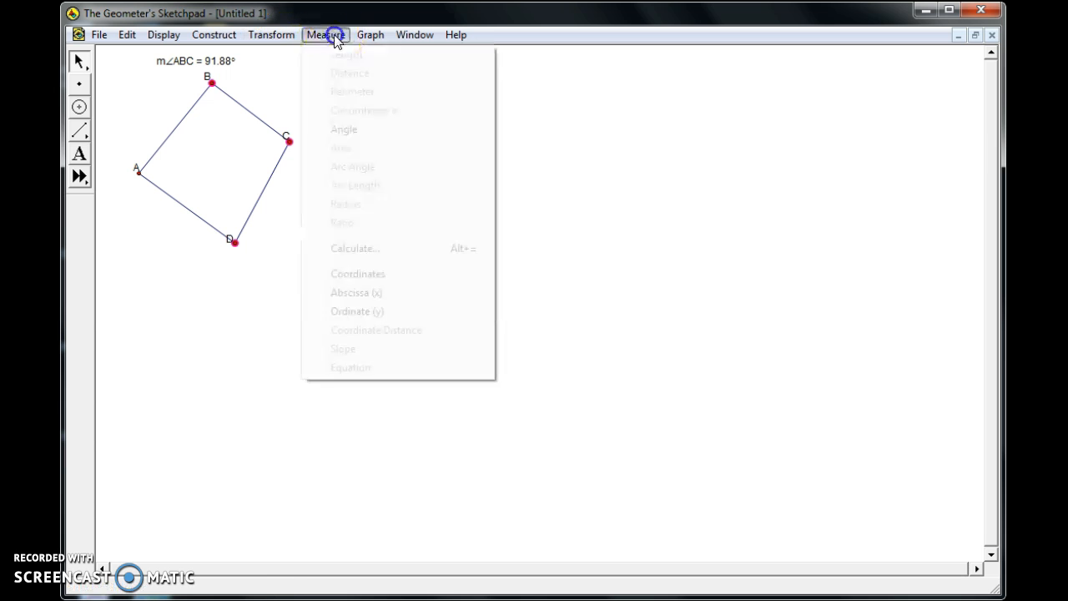
left_click(339, 131)
left_click_drag(171, 77, 284, 127)
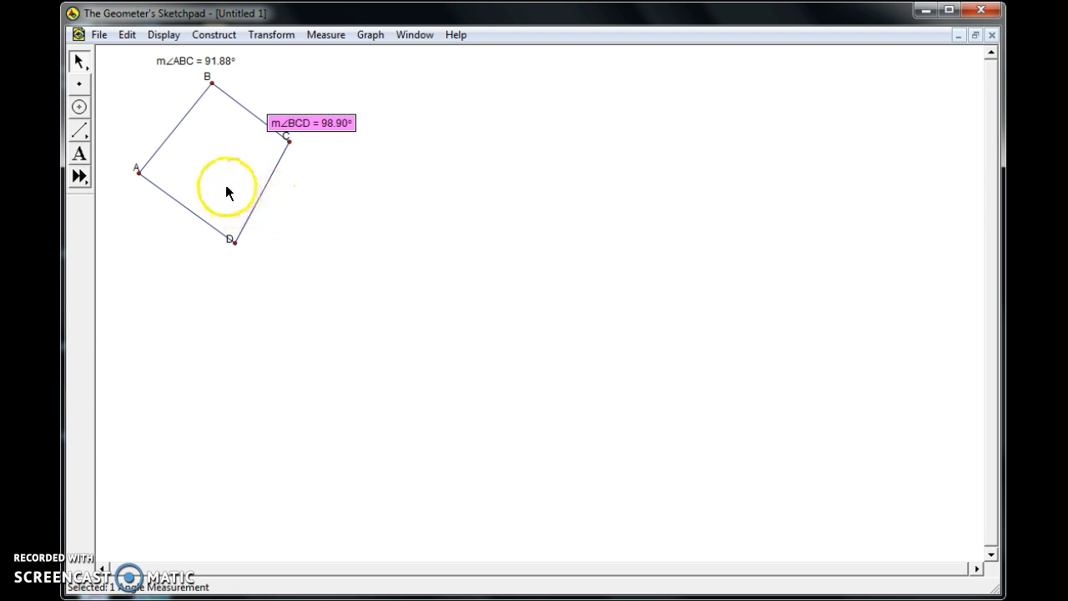
left_click(211, 286)
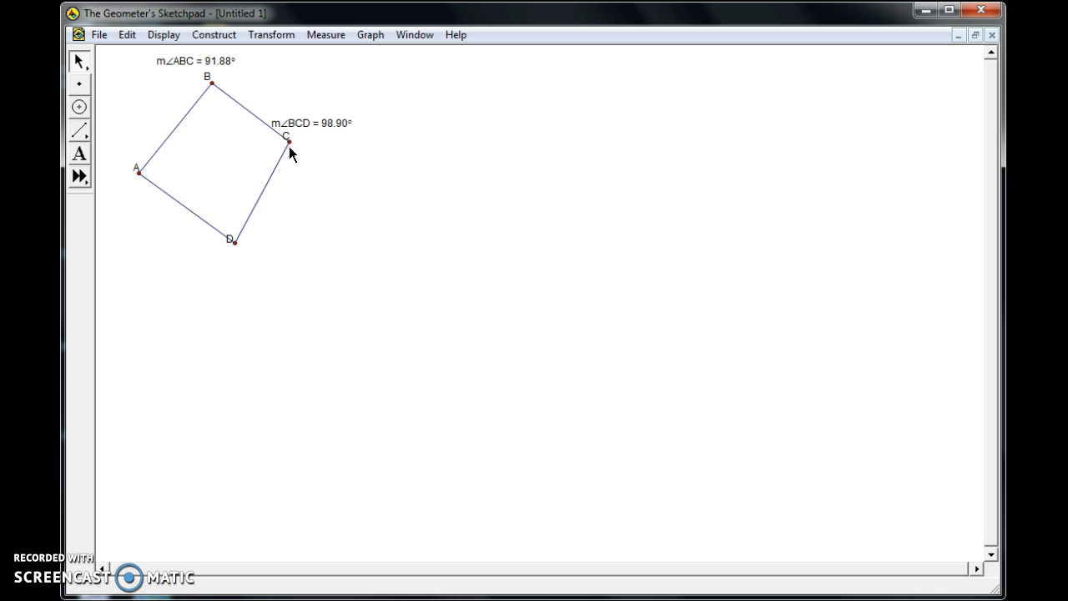
Measure angle CDA of the quadrilateral and place the measurement below vertex D.
left_click(290, 141)
left_click(235, 242)
left_click(139, 172)
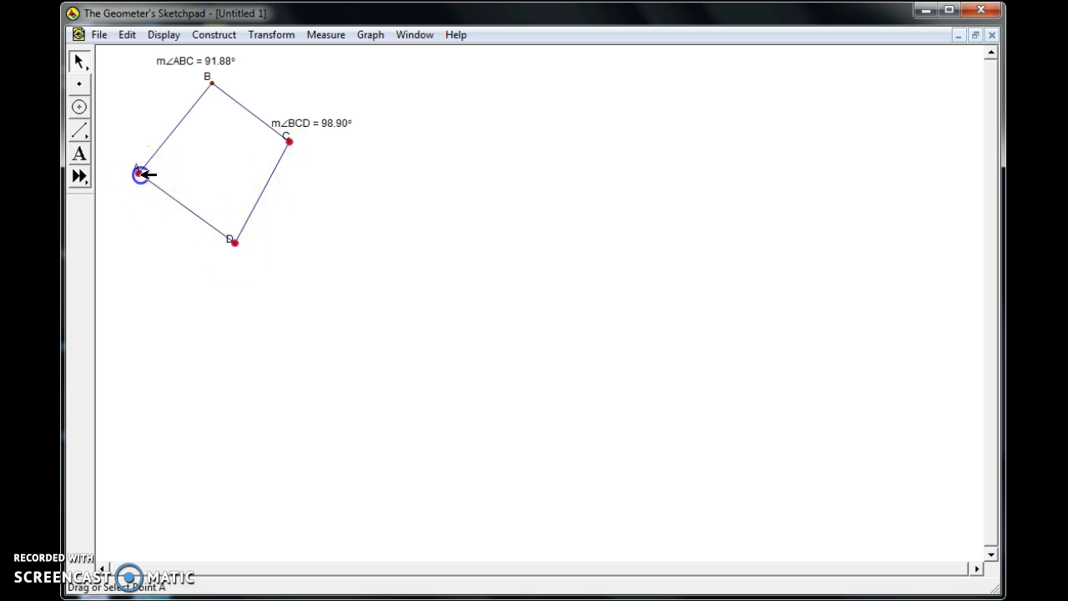
left_click(325, 34)
left_click(334, 138)
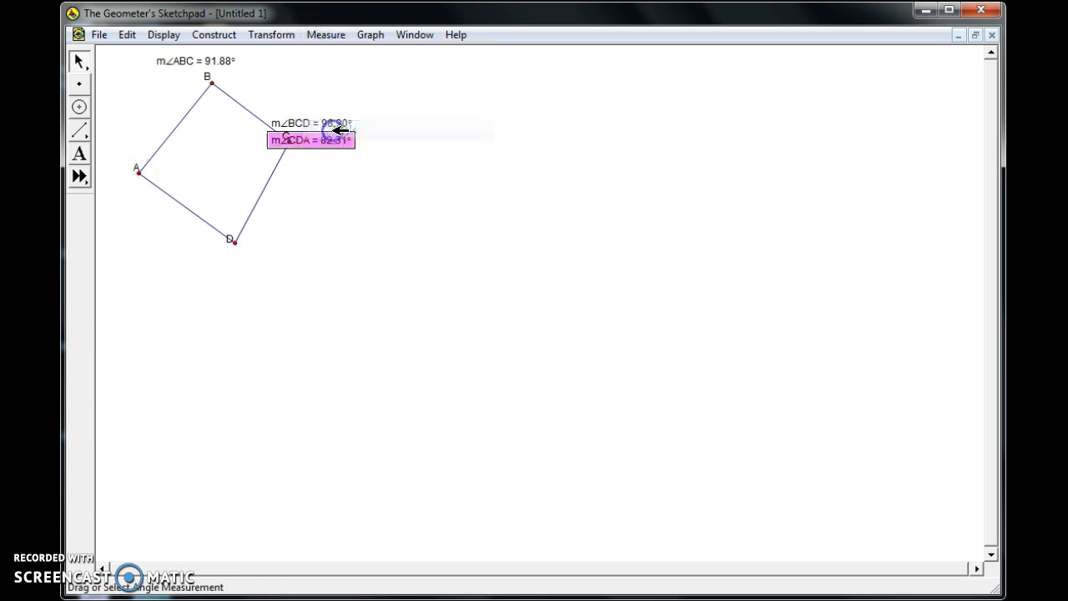
left_click_drag(311, 144, 219, 266)
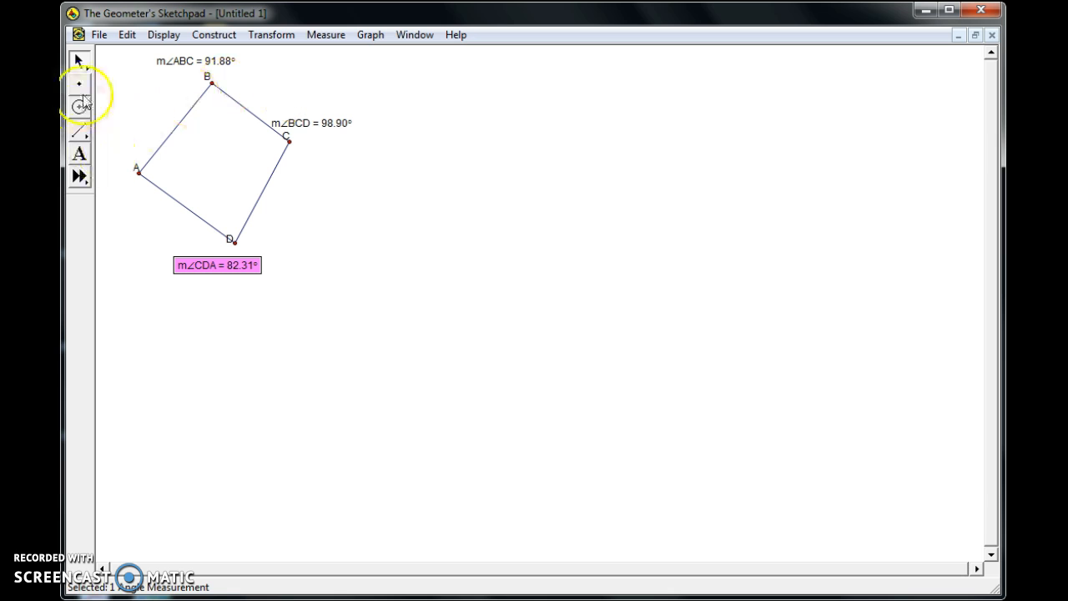
left_click(112, 117)
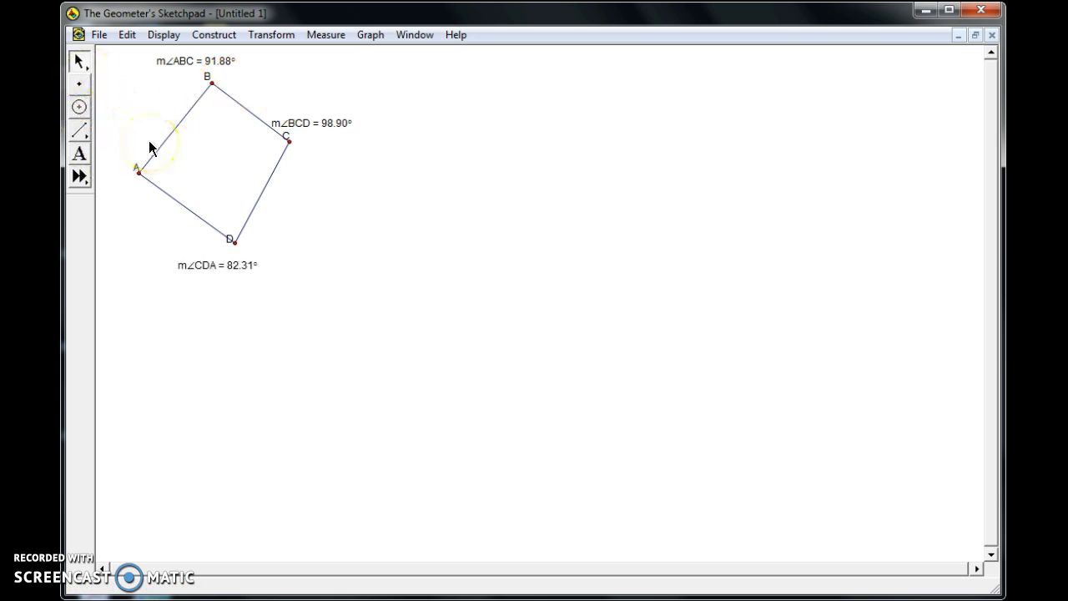
Measure angle DAB of the quadrilateral and place the measurement beside vertex A, inside the shape.
left_click(325, 36)
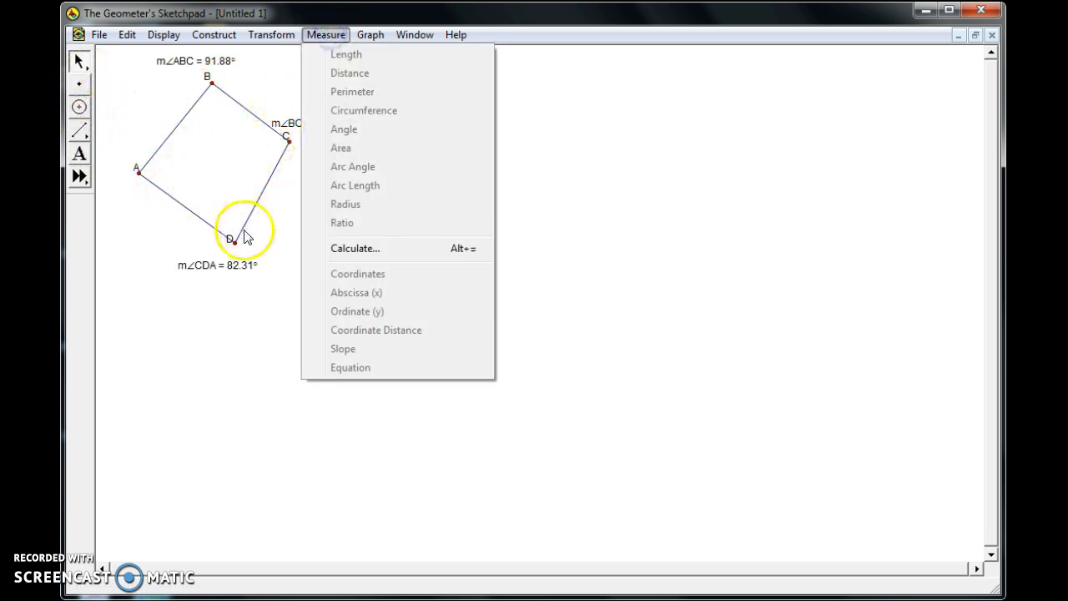
left_click(254, 240)
left_click(235, 242)
left_click(139, 172)
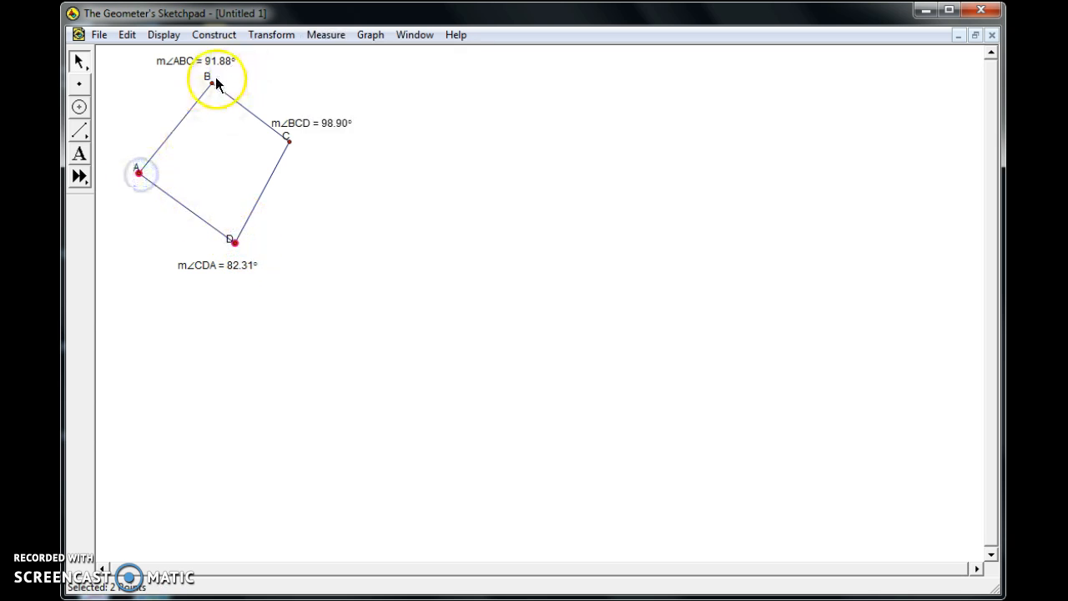
left_click(213, 83)
left_click(325, 35)
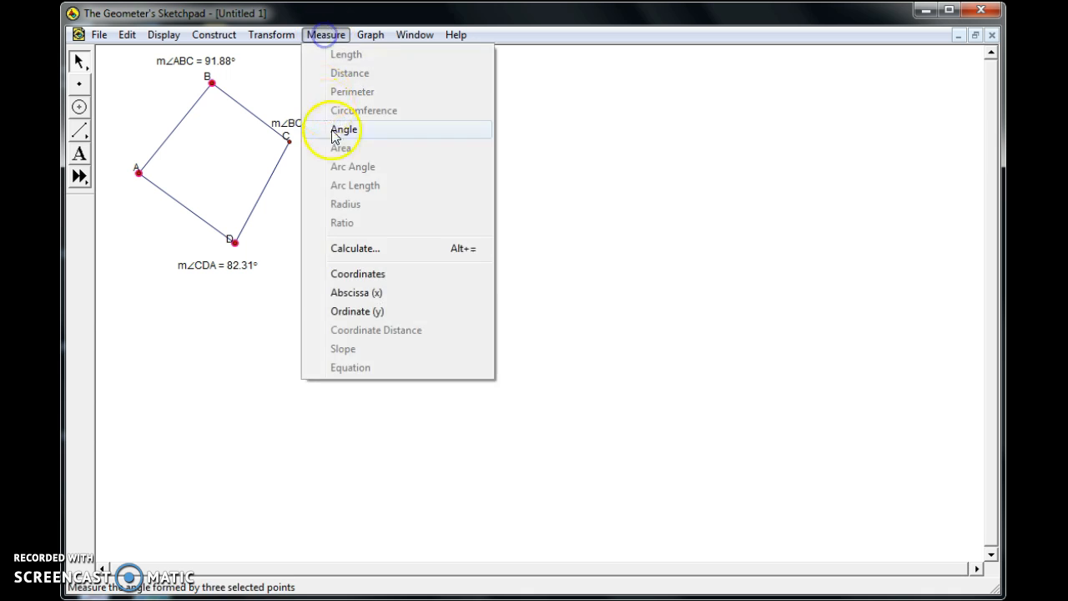
left_click(334, 131)
mouse_move(191, 281)
left_mouse_down()
mouse_move(190, 208)
mouse_move(174, 174)
left_mouse_up()
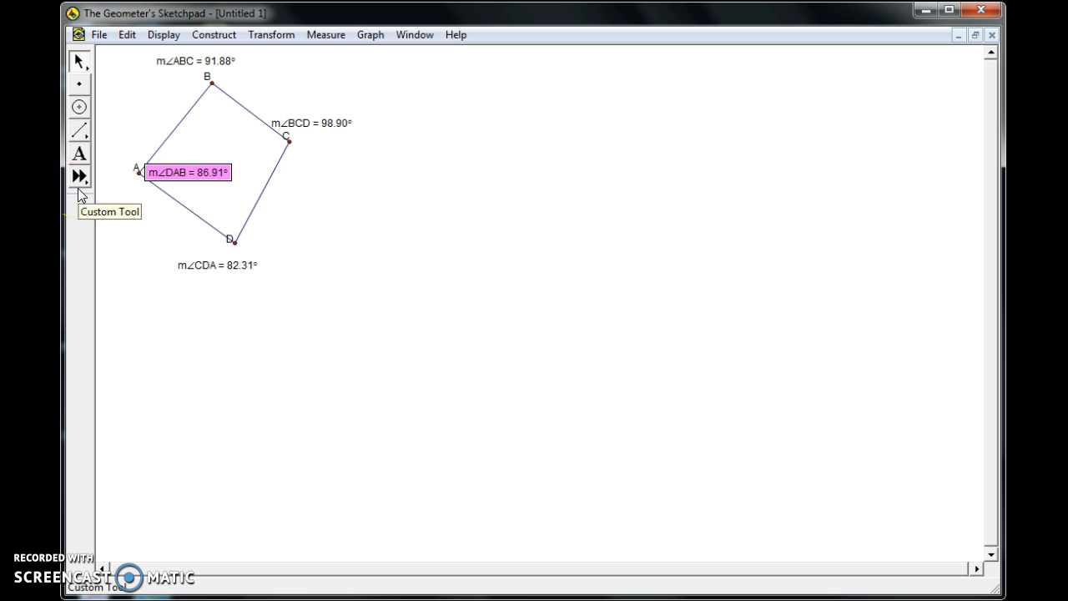
left_click(119, 235)
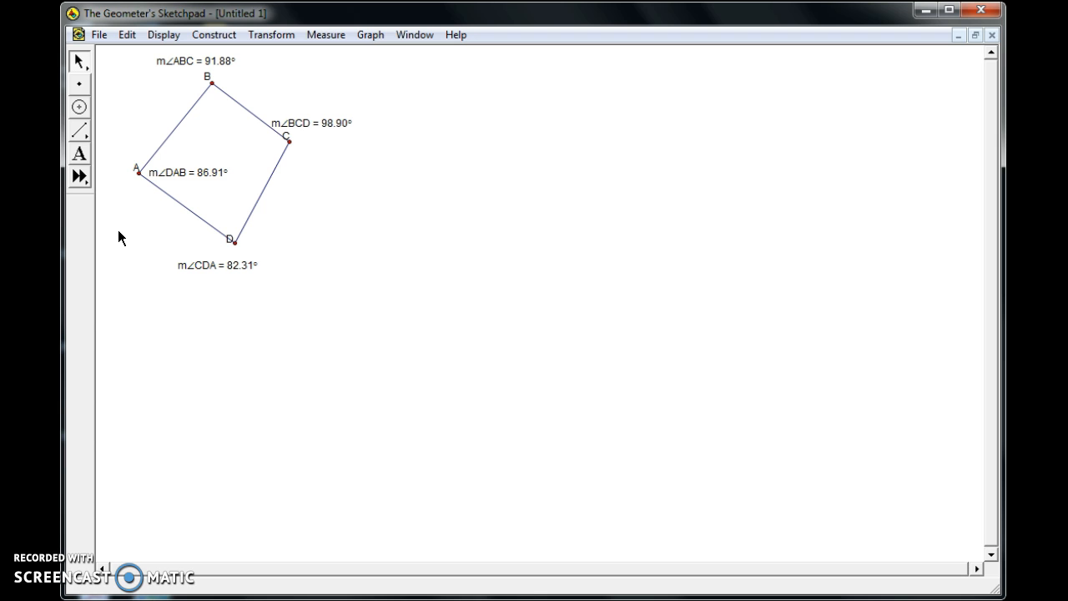
Draw a closed pentagon from five connected segments below and to the right of the quadrilateral.
left_click(79, 130)
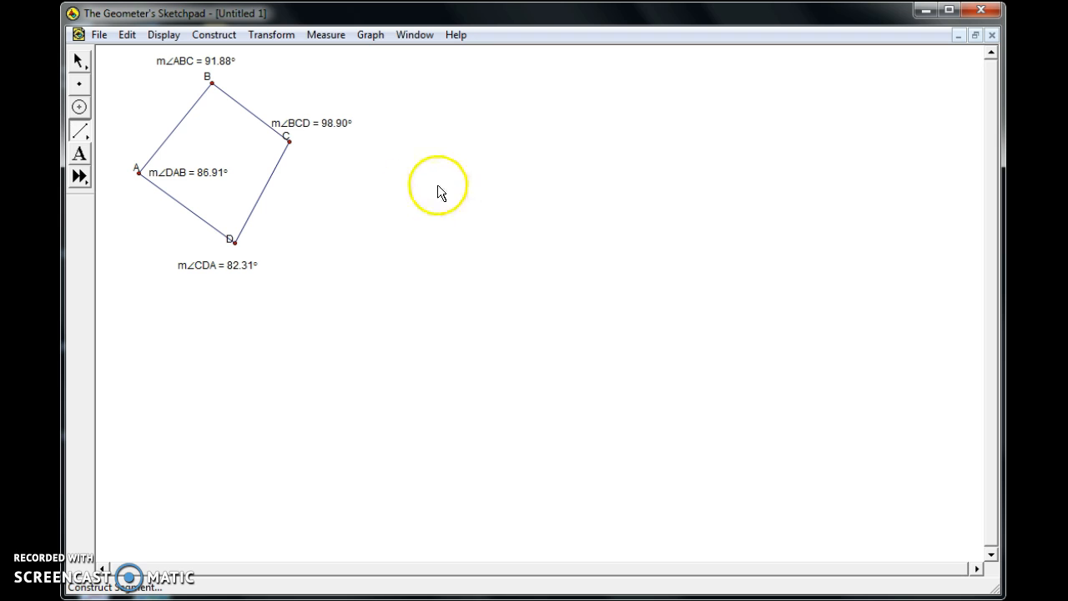
left_click_drag(302, 398, 361, 294)
left_click(362, 293)
left_click(465, 345)
left_click_drag(465, 346, 506, 455)
left_click_drag(403, 524, 300, 398)
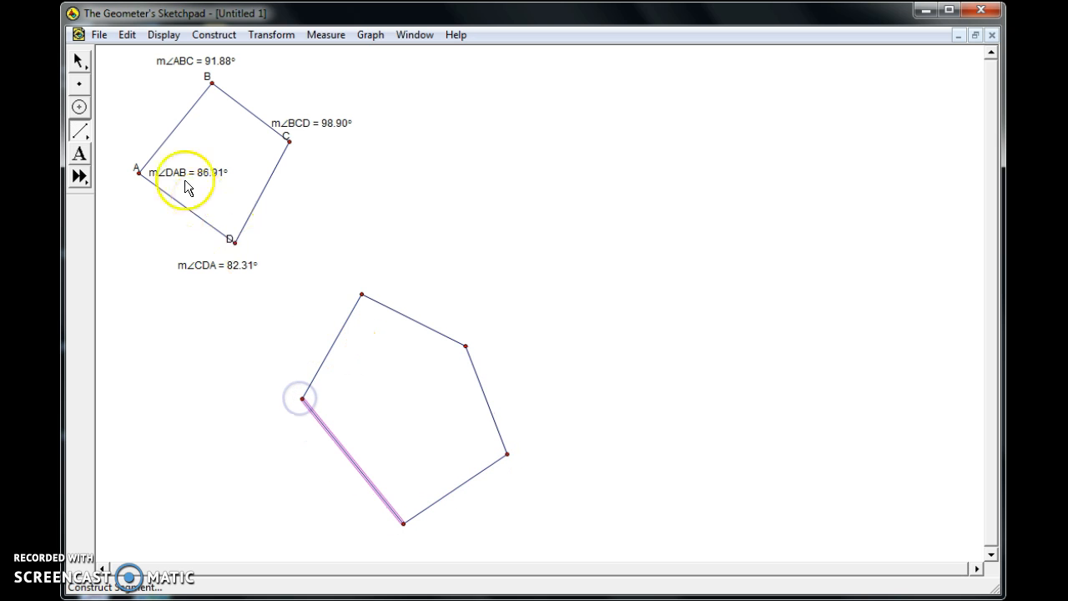
left_click(79, 61)
left_click(124, 262)
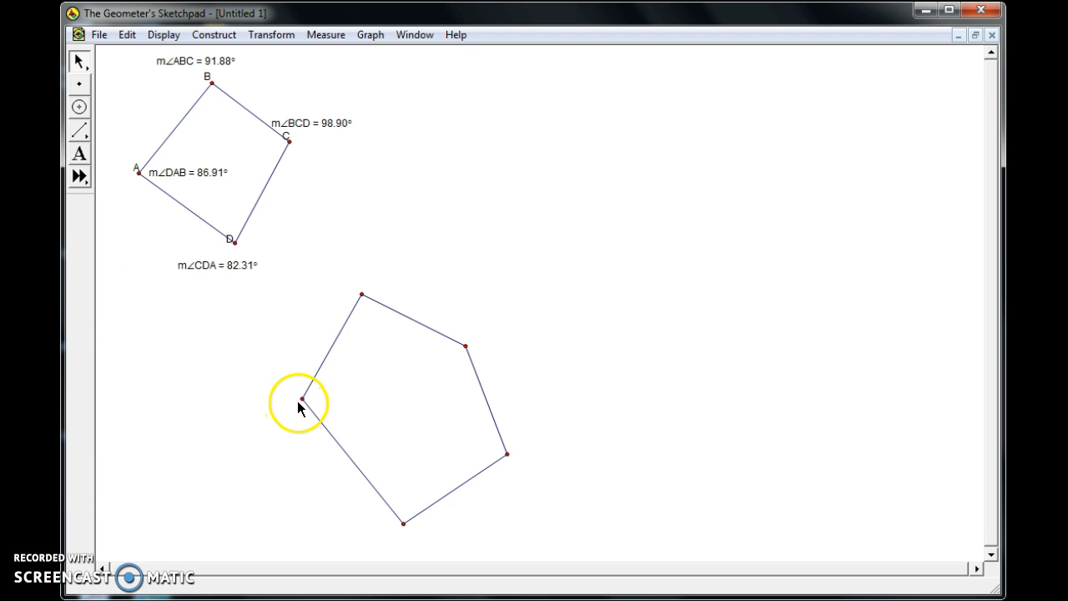
Show labels on the pentagon's five vertices, going clockwise from the leftmost vertex.
left_click(302, 398)
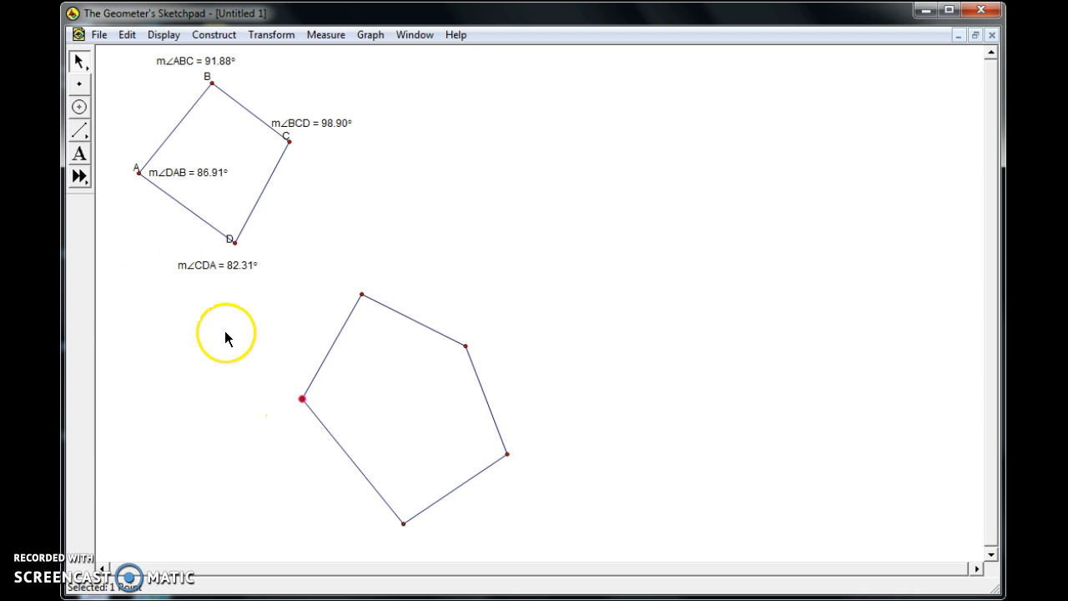
left_click(79, 154)
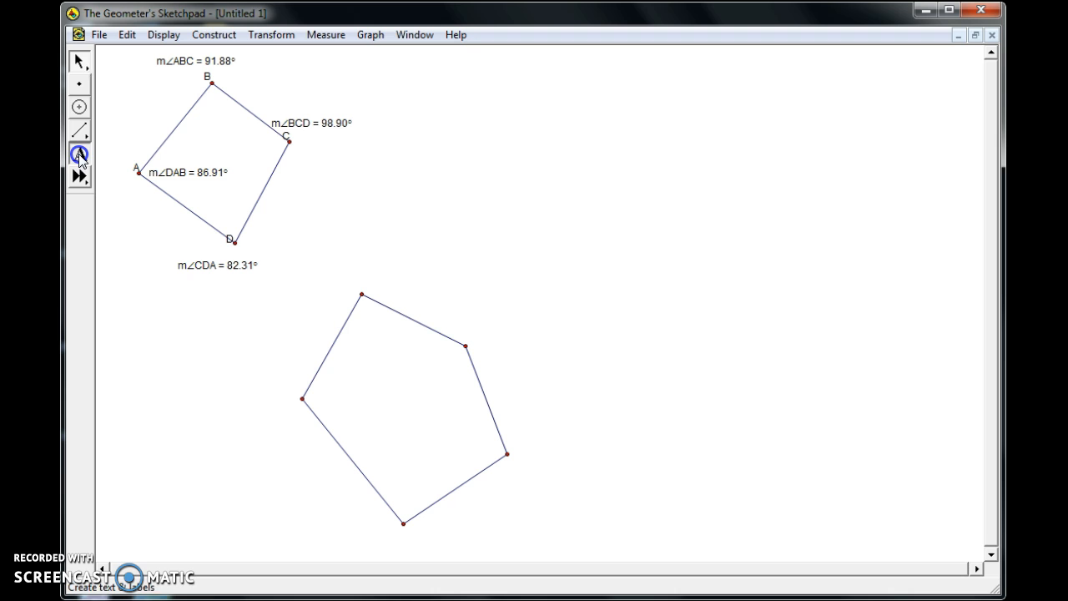
left_click(302, 398)
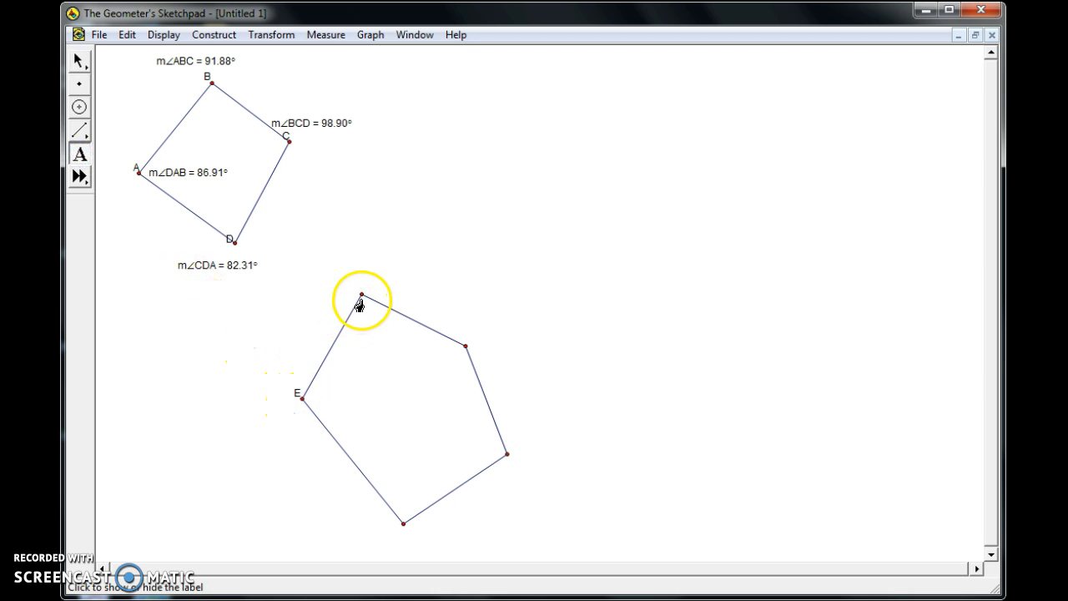
left_click(361, 295)
left_click(465, 347)
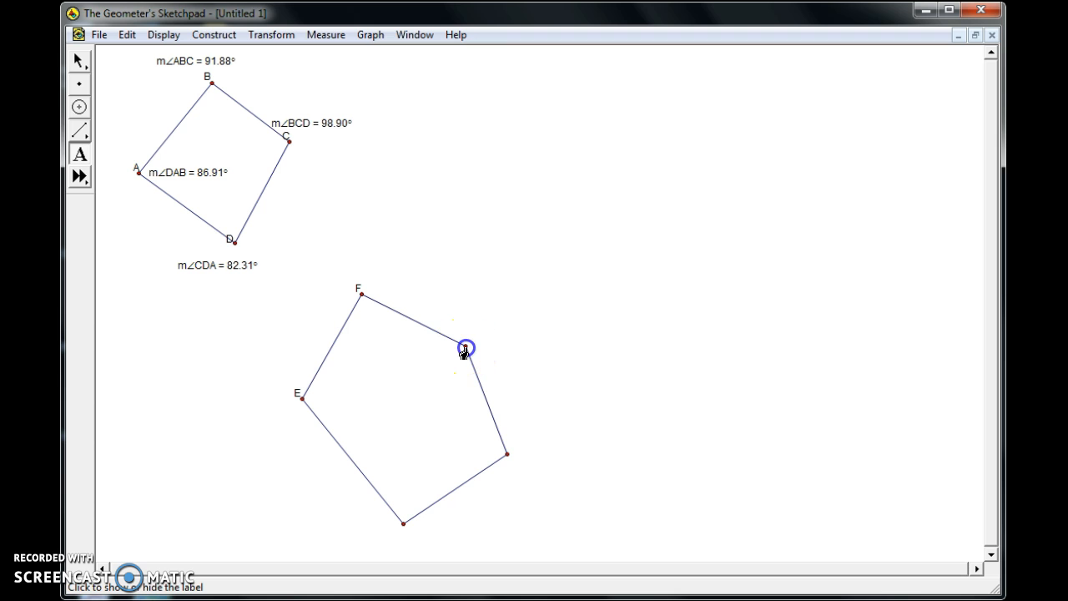
left_click(507, 454)
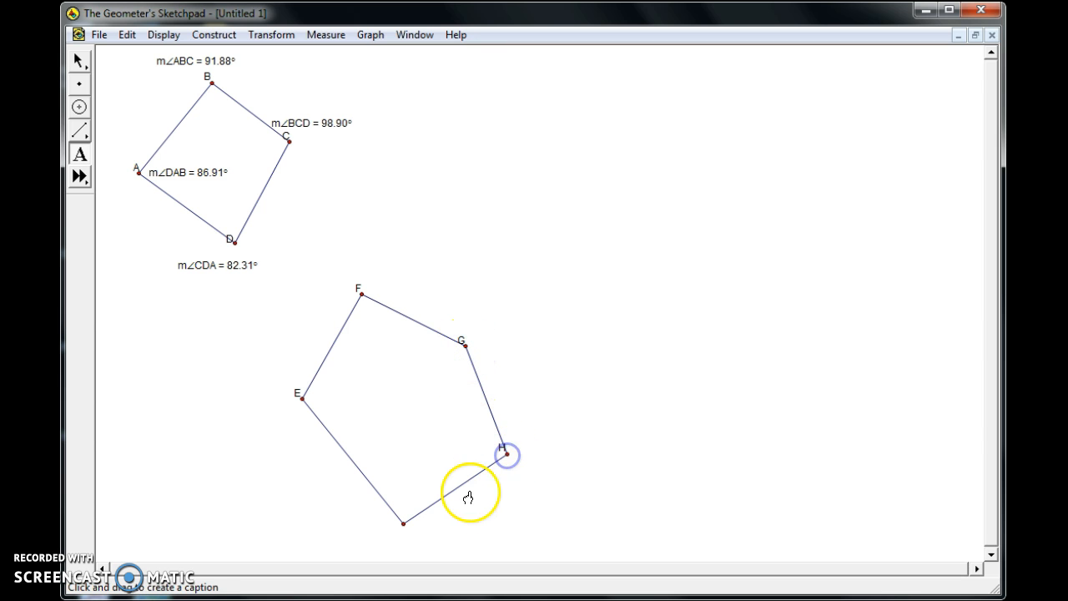
left_click(403, 523)
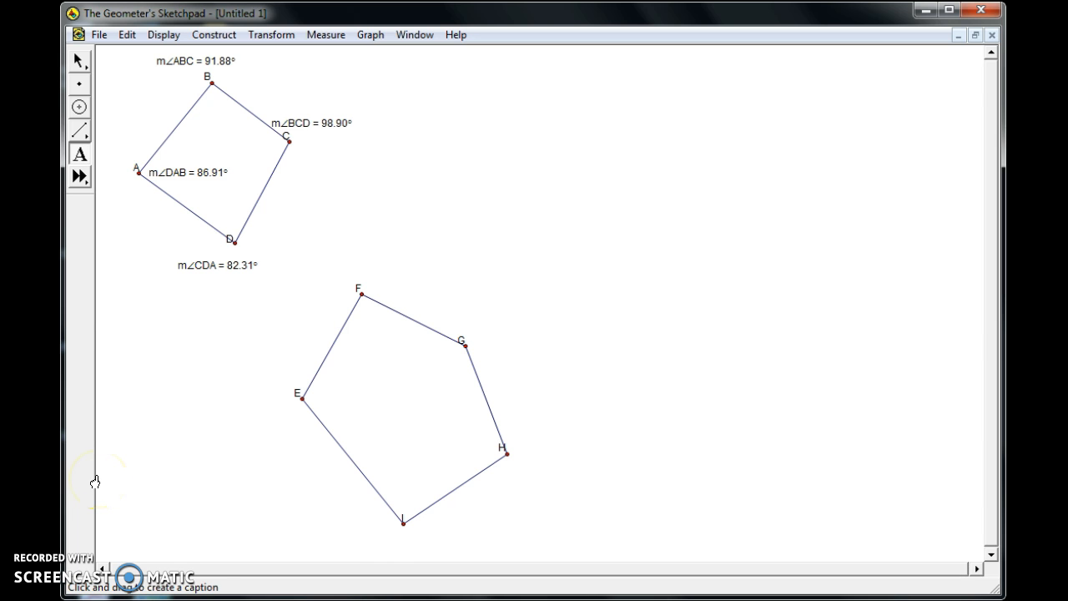
Measure angle EFG of the pentagon and place the measurement just above vertex F.
left_click(79, 61)
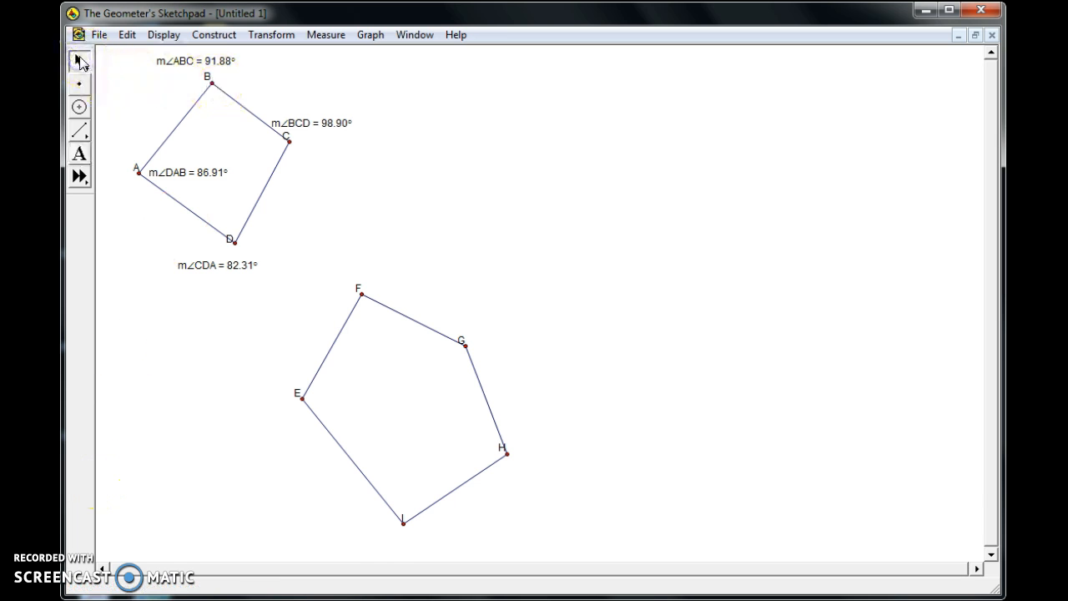
left_click(302, 399)
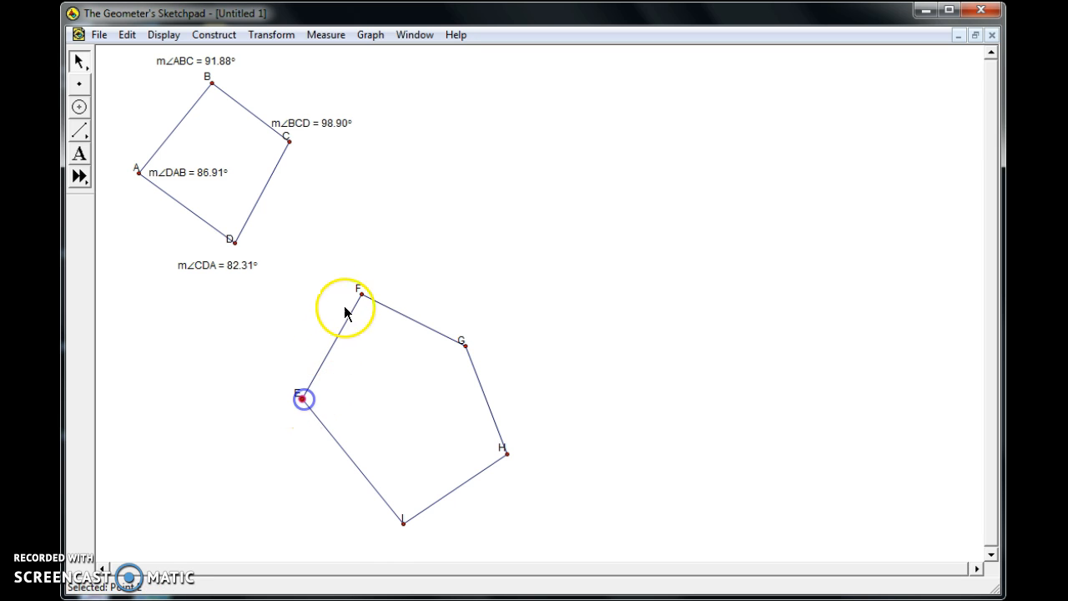
left_click(362, 293)
left_click(464, 345)
left_click(325, 34)
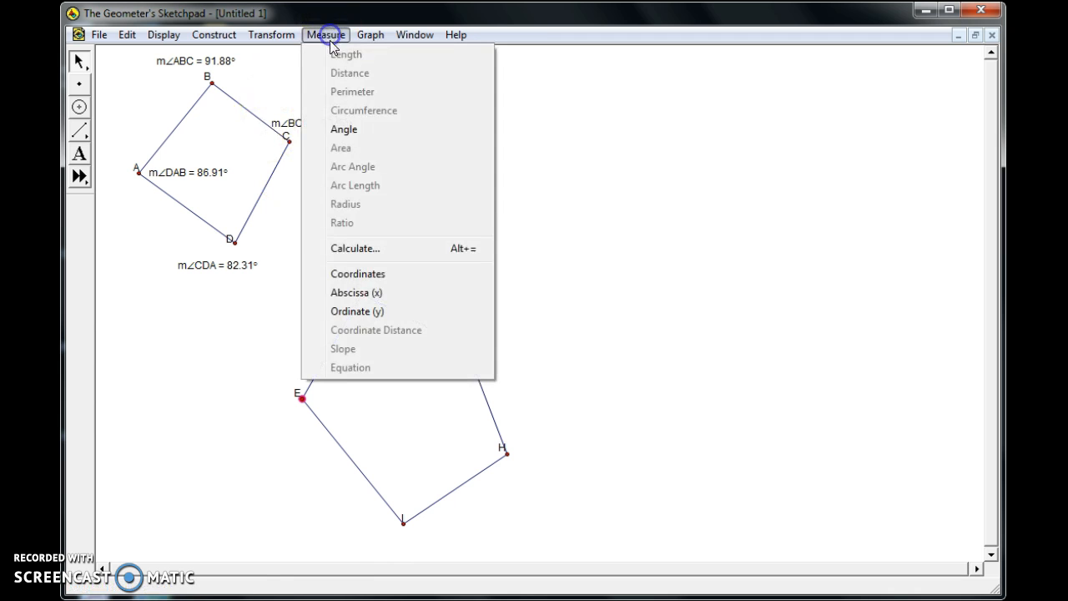
left_click(349, 130)
left_click_drag(188, 190, 359, 267)
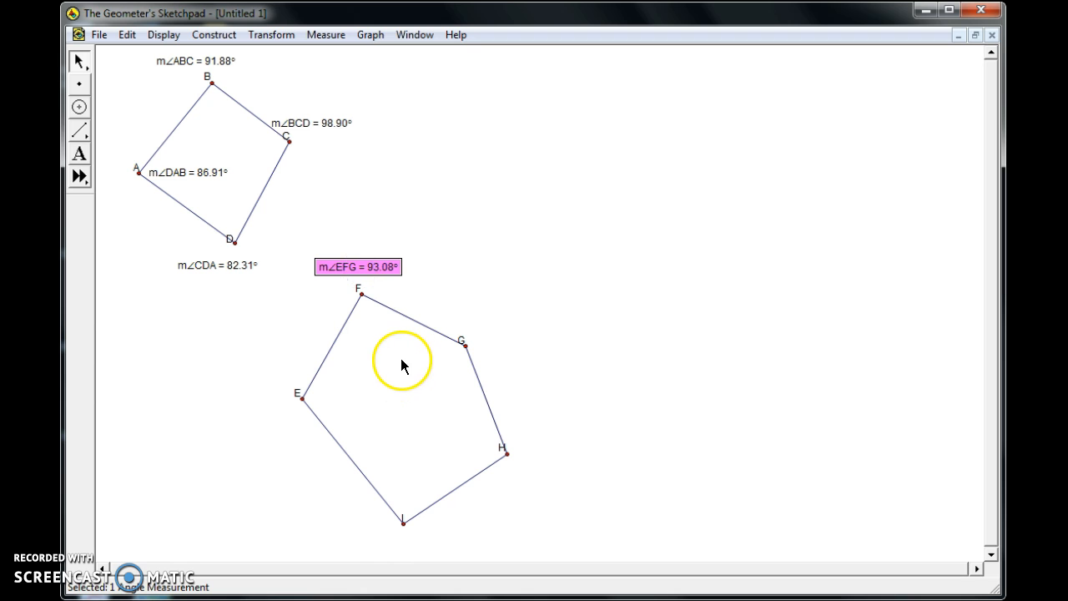
Measure angle FGH of the pentagon and place the measurement just above vertex G.
left_click(214, 352)
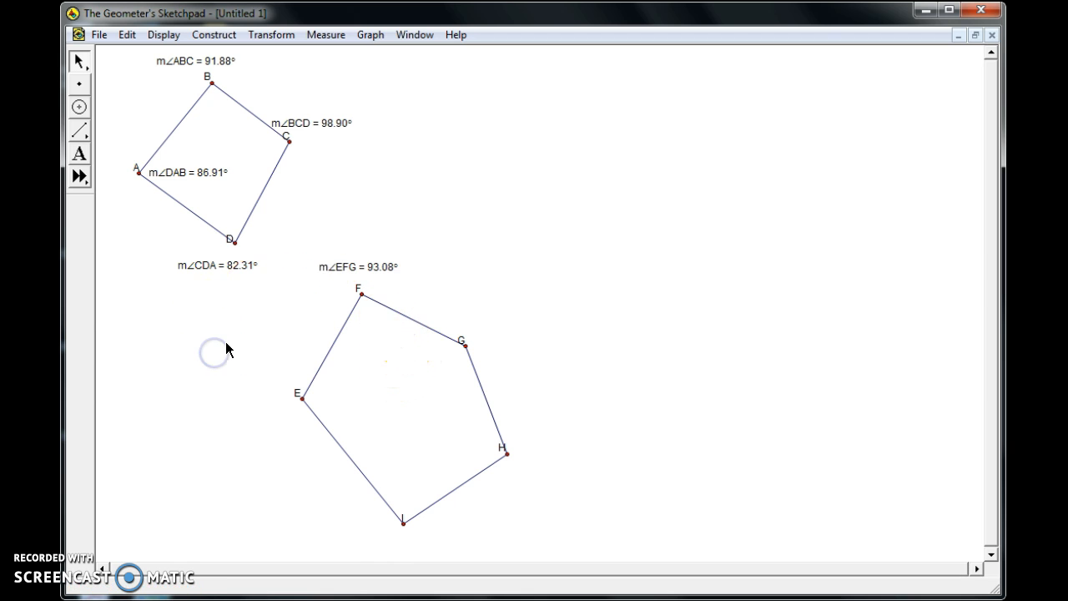
left_click(361, 294)
left_click(466, 345)
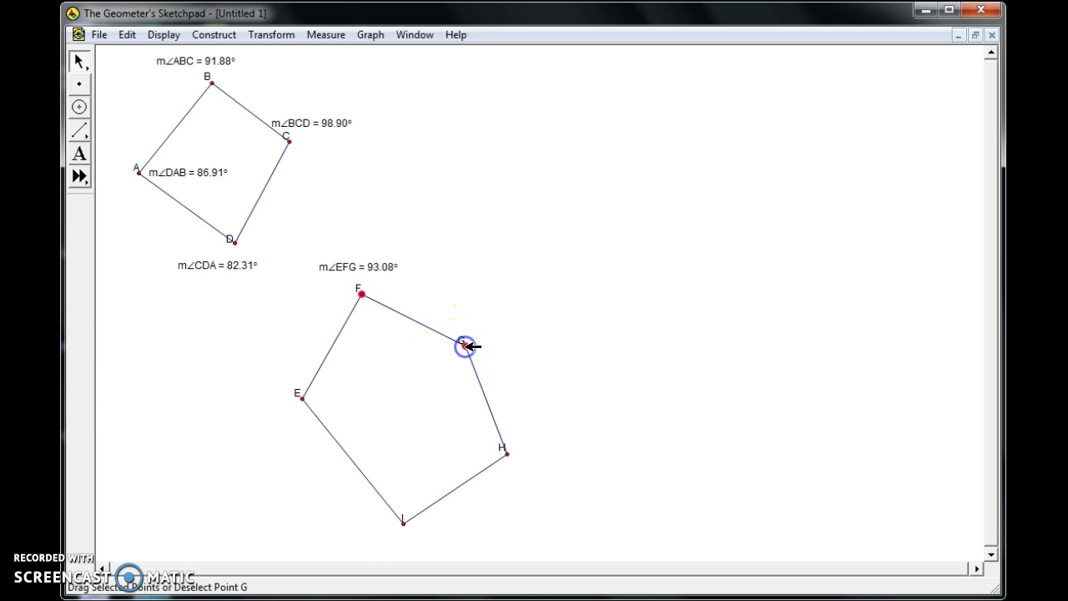
left_click(506, 455)
left_click(327, 35)
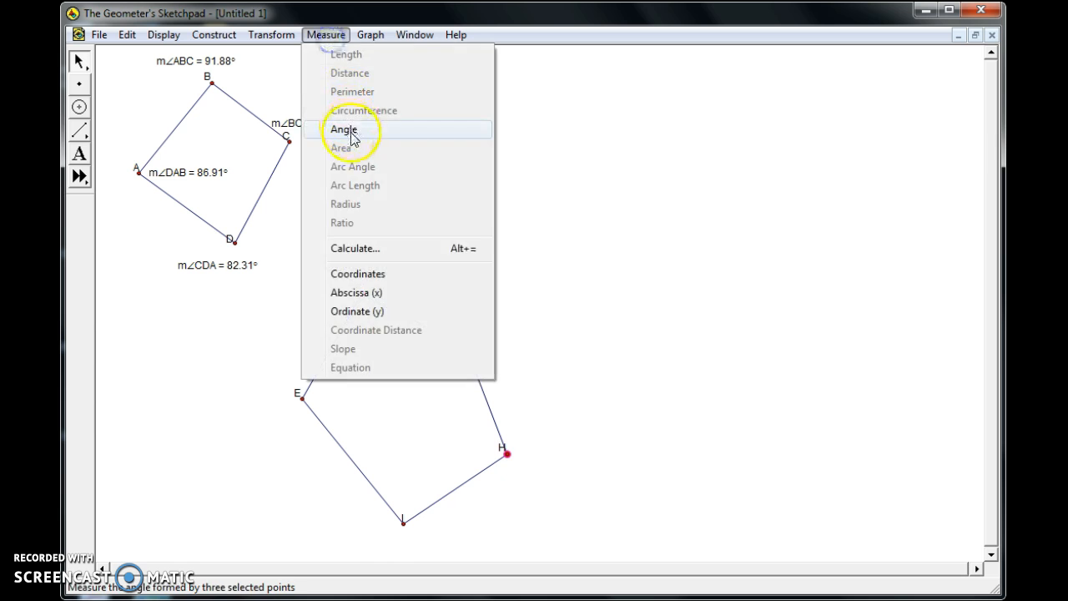
left_click(342, 130)
left_click_drag(373, 294, 486, 329)
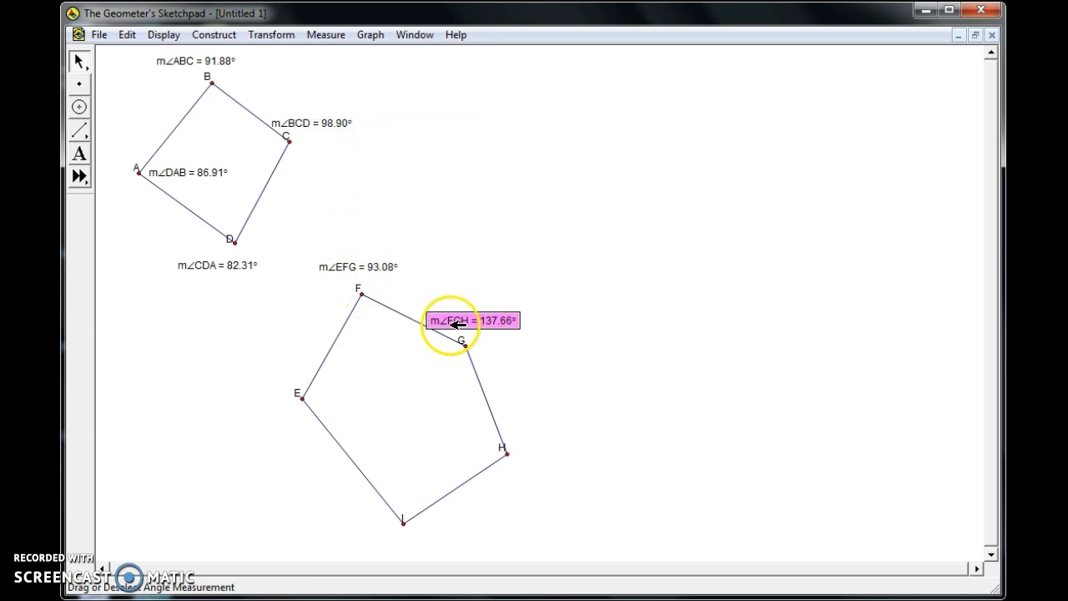
left_click(251, 349)
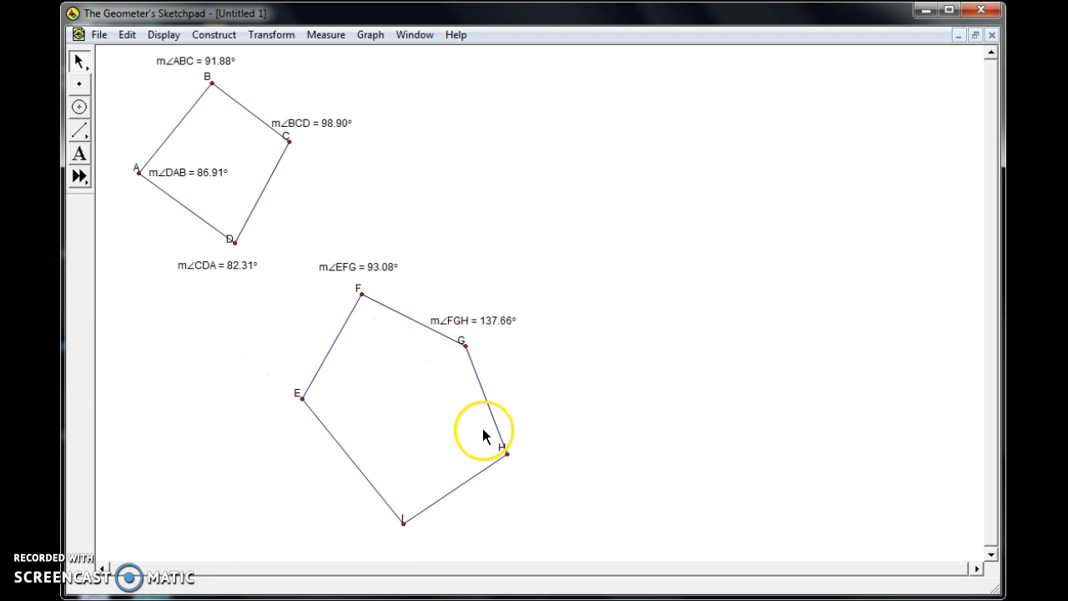
Measure angle GHI of the pentagon and place the measurement just above vertex H.
left_click(466, 345)
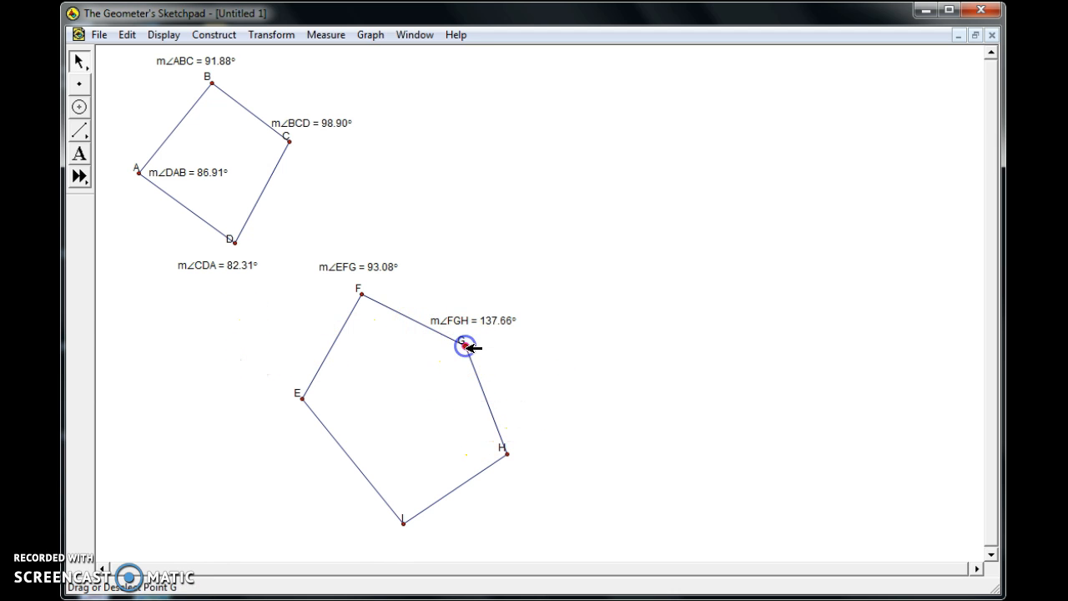
left_click(507, 453, "shift")
left_click(398, 526)
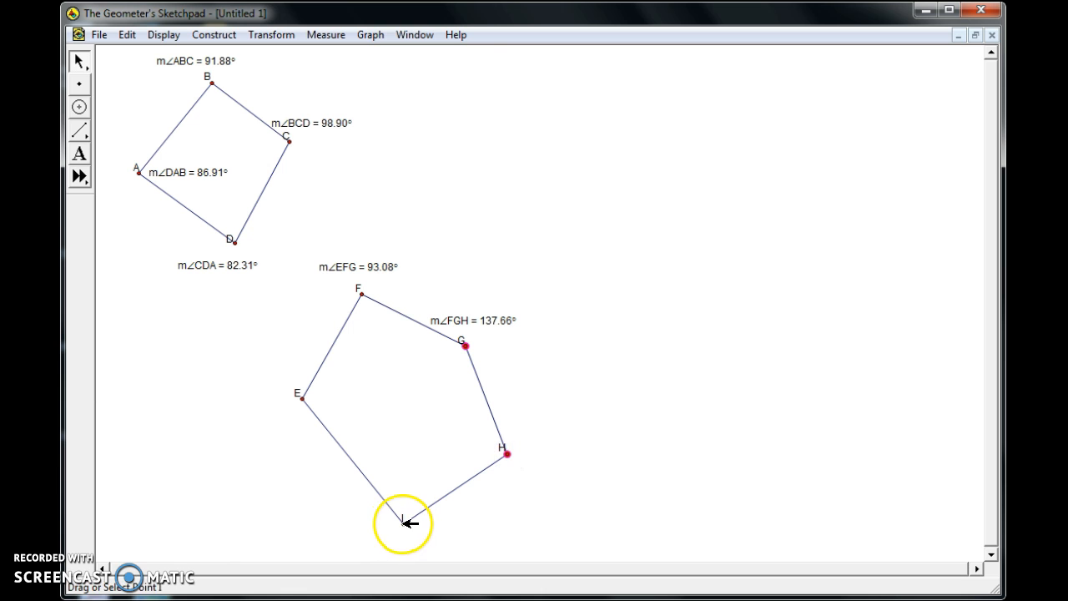
left_click(325, 35)
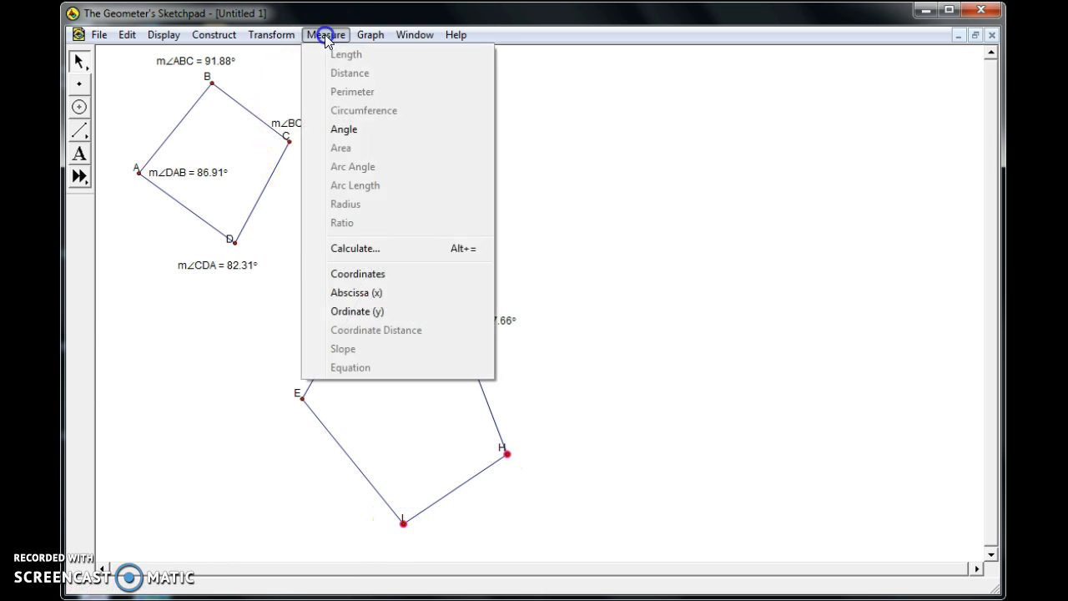
left_click(346, 130)
left_click_drag(503, 338, 537, 441)
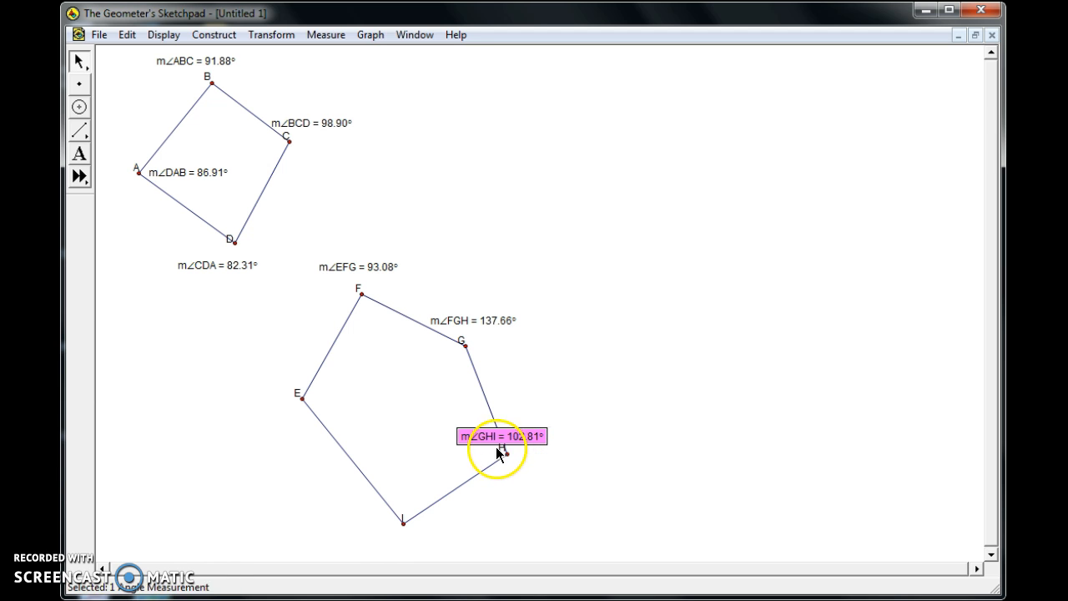
left_click(269, 404)
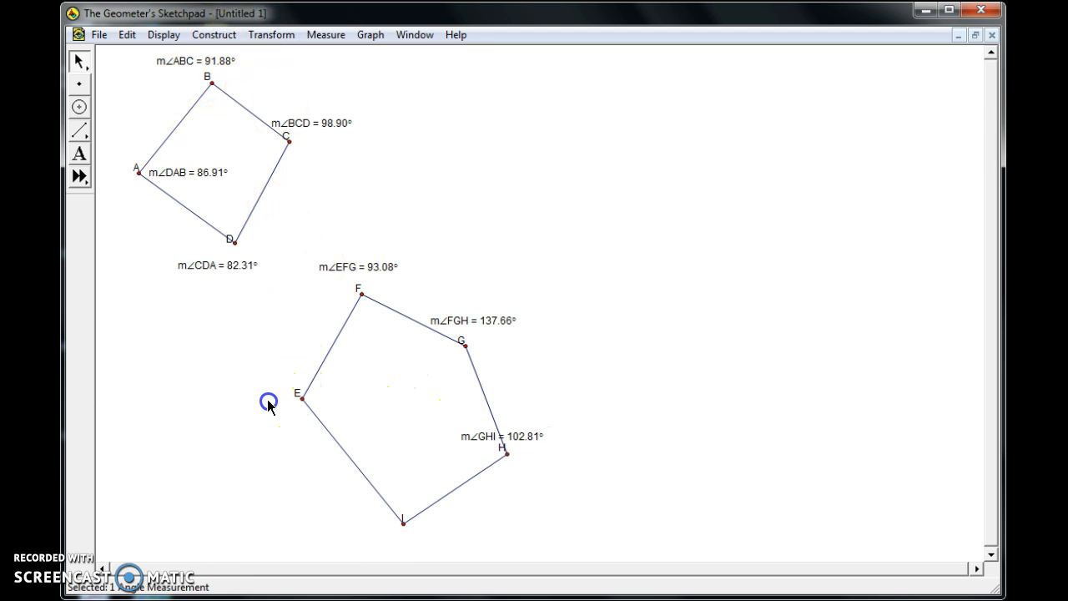
Measure angle HIE of the pentagon and place the measurement just below vertex I.
left_click(506, 453)
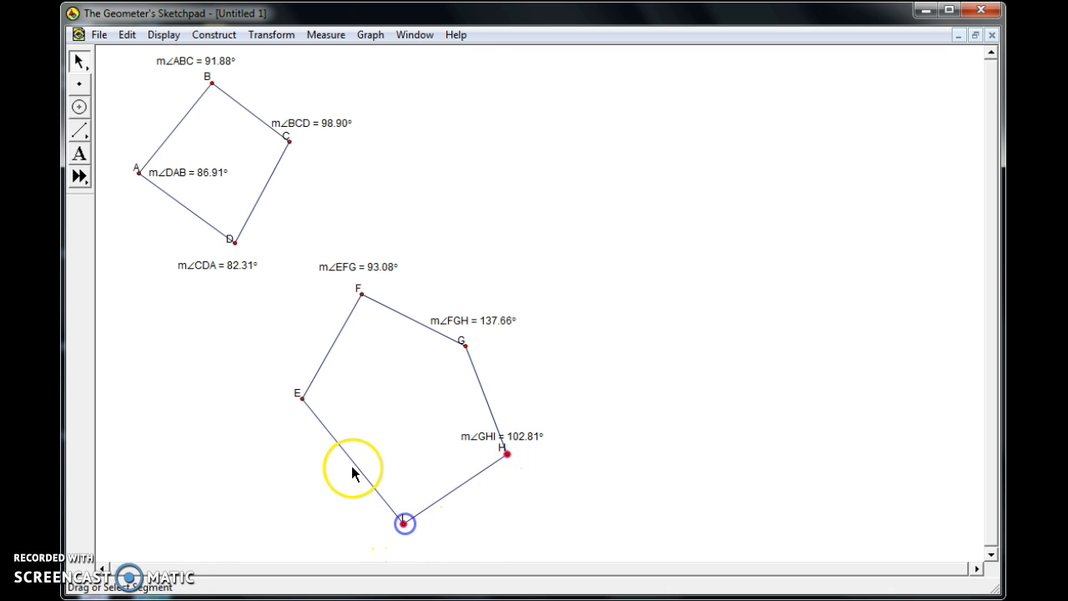
left_click(301, 398)
left_click(326, 34)
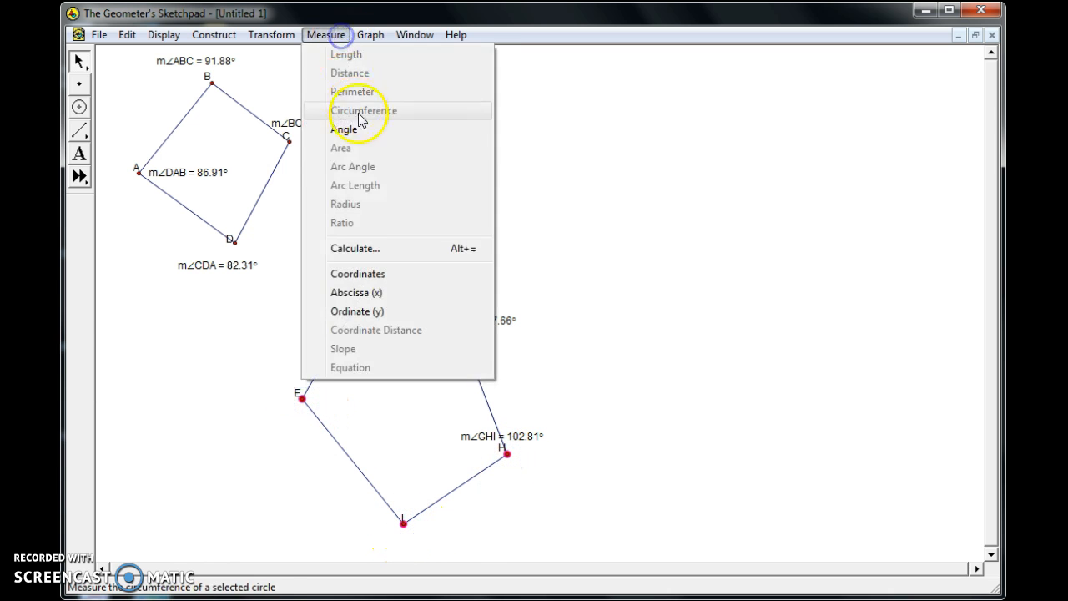
left_click(357, 129)
left_click_drag(525, 454, 430, 544)
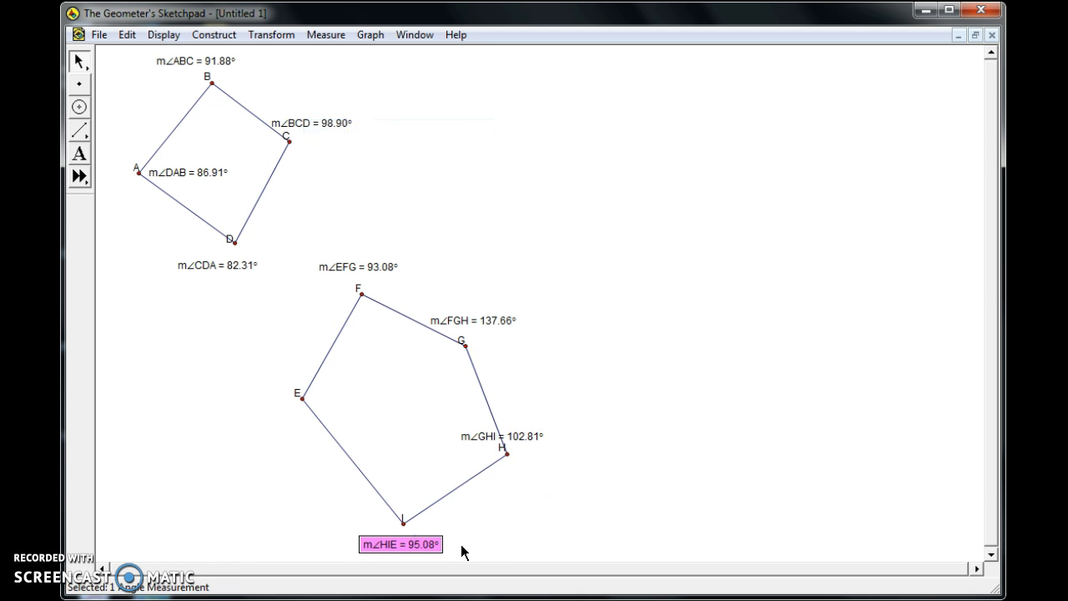
left_click(274, 472)
Measure angle IEF of the pentagon and place the measurement below and slightly left of vertex E.
left_click(403, 524)
left_click(302, 398)
left_click(361, 293)
left_click(338, 36)
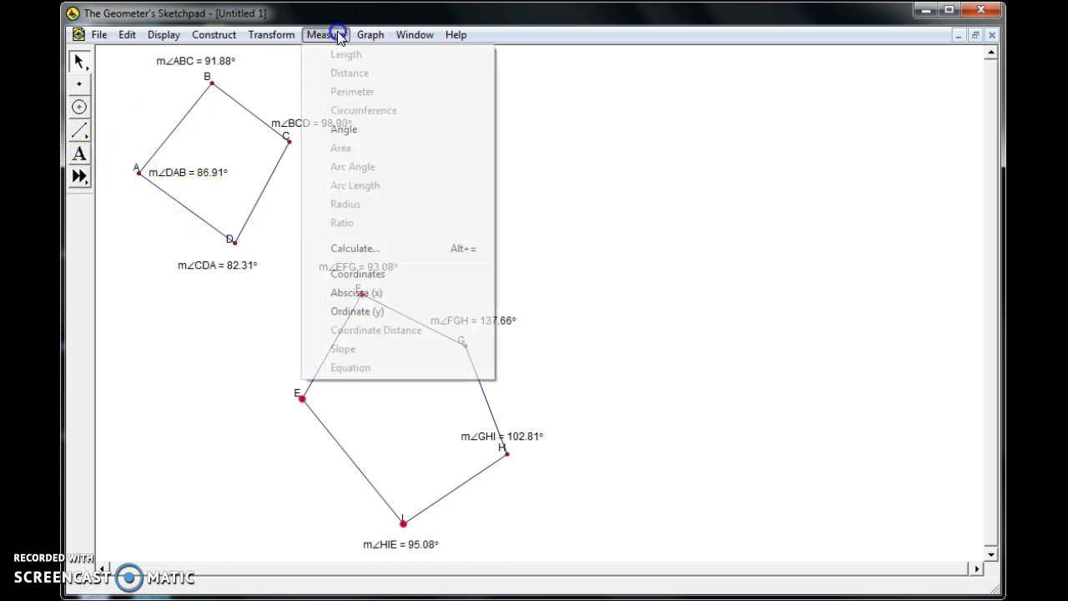
left_click(346, 135)
left_click_drag(568, 62, 259, 423)
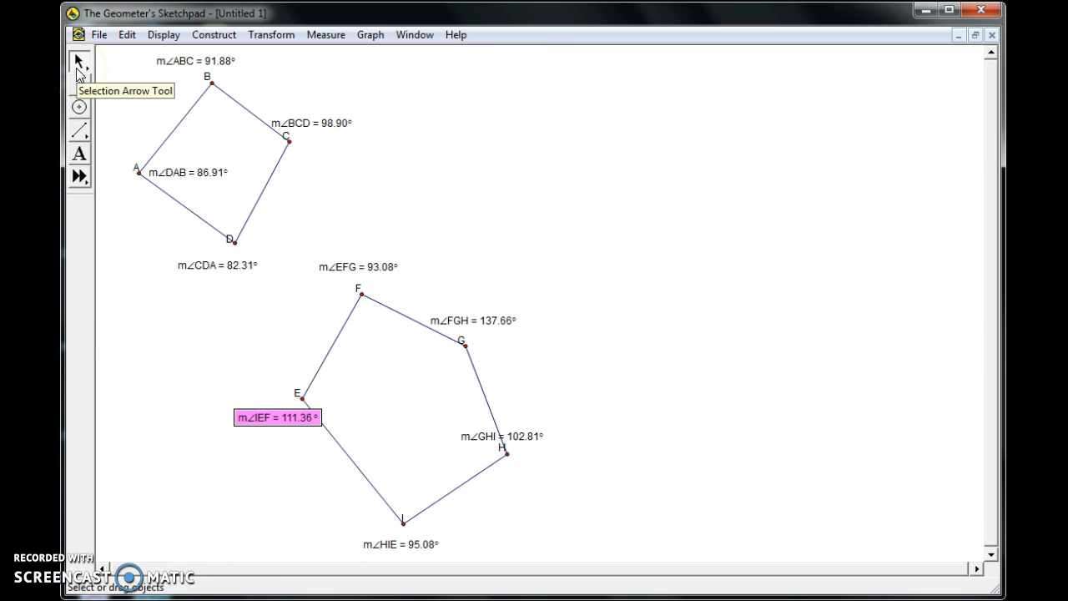
left_click(140, 250)
Draw a large closed hexagon from six connected segments to the right of the quadrilateral and pentagon.
left_click(81, 131)
mouse_move(632, 267)
left_mouse_down()
mouse_move(720, 95)
mouse_move(889, 175)
mouse_move(955, 305)
mouse_move(877, 447)
mouse_move(708, 455)
mouse_move(631, 267)
left_mouse_up()
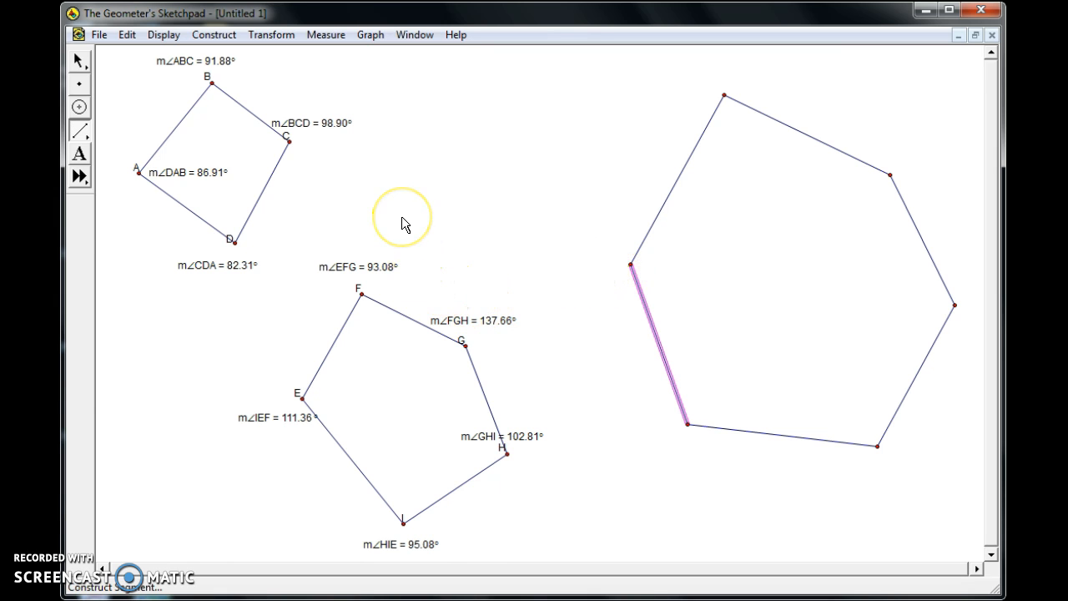
left_click(76, 61)
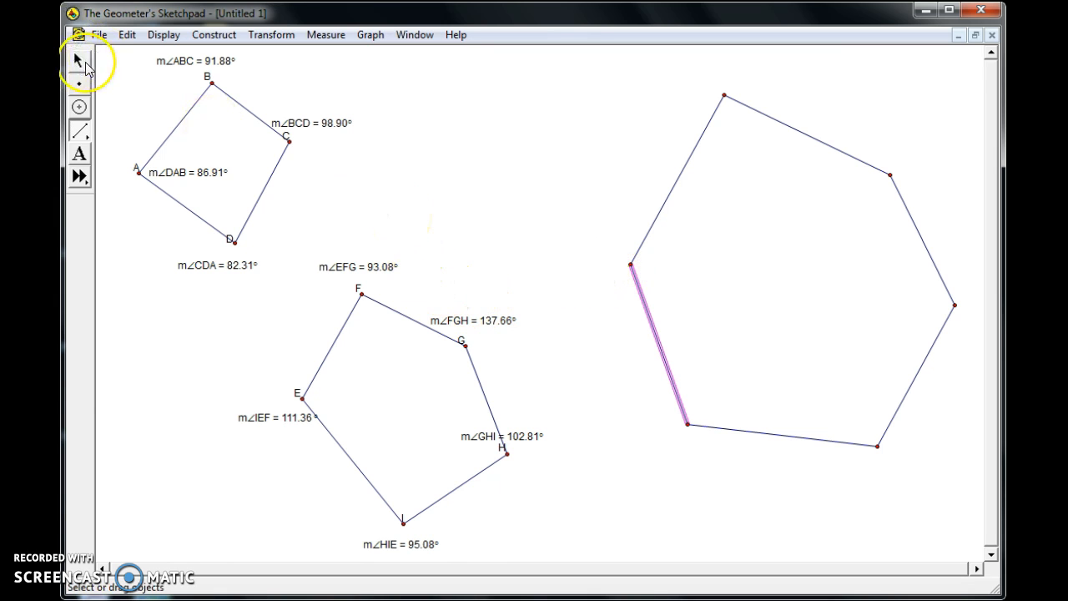
left_click(177, 334)
Show labels on the hexagon's six vertices, going clockwise from the leftmost vertex.
left_click(76, 155)
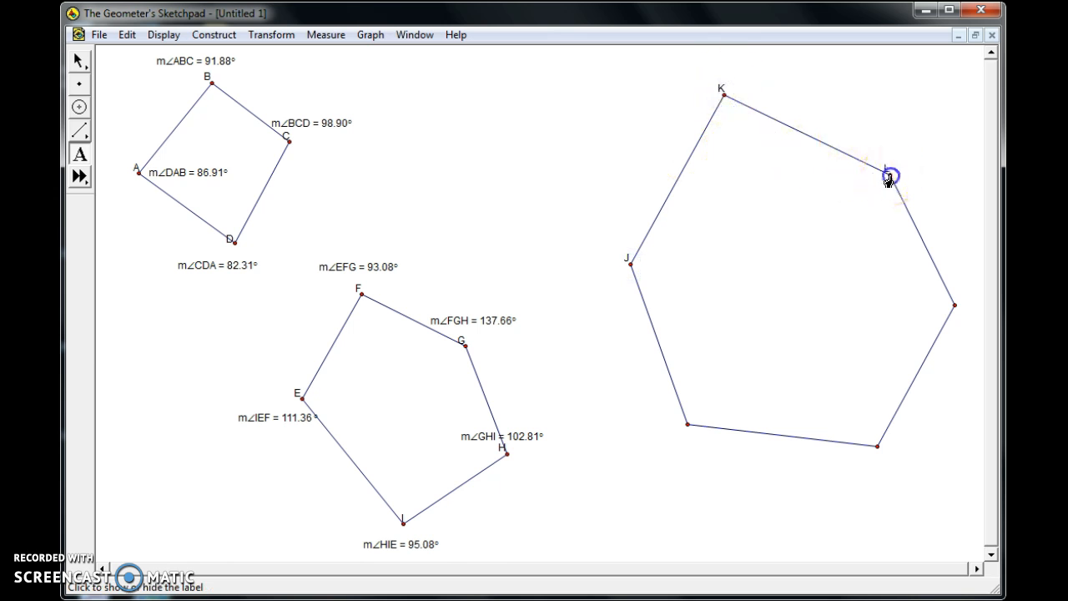
left_click(876, 448)
left_click(687, 426)
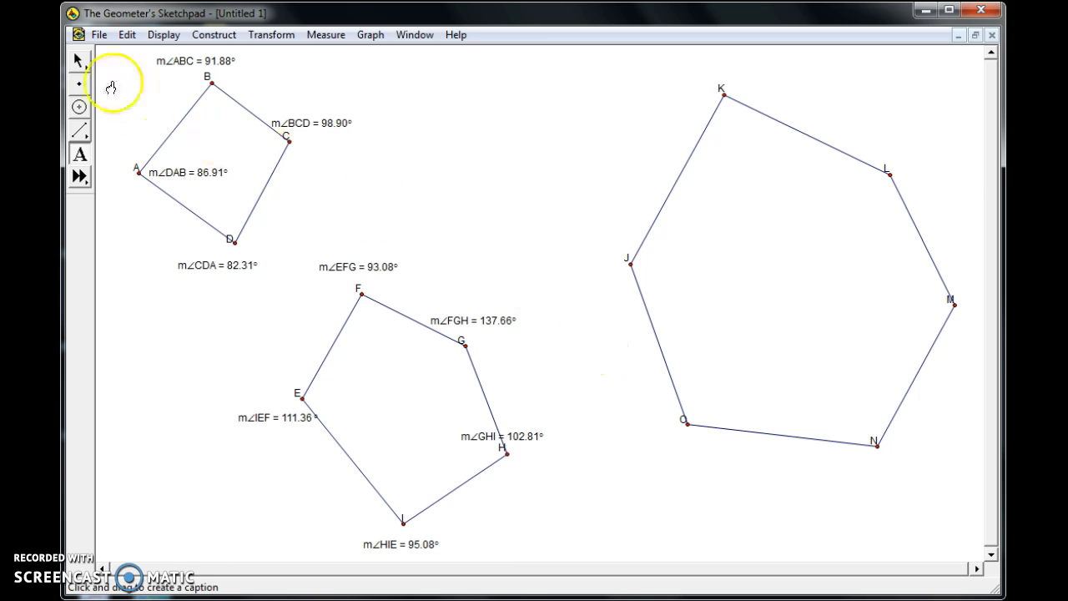
left_click(79, 61)
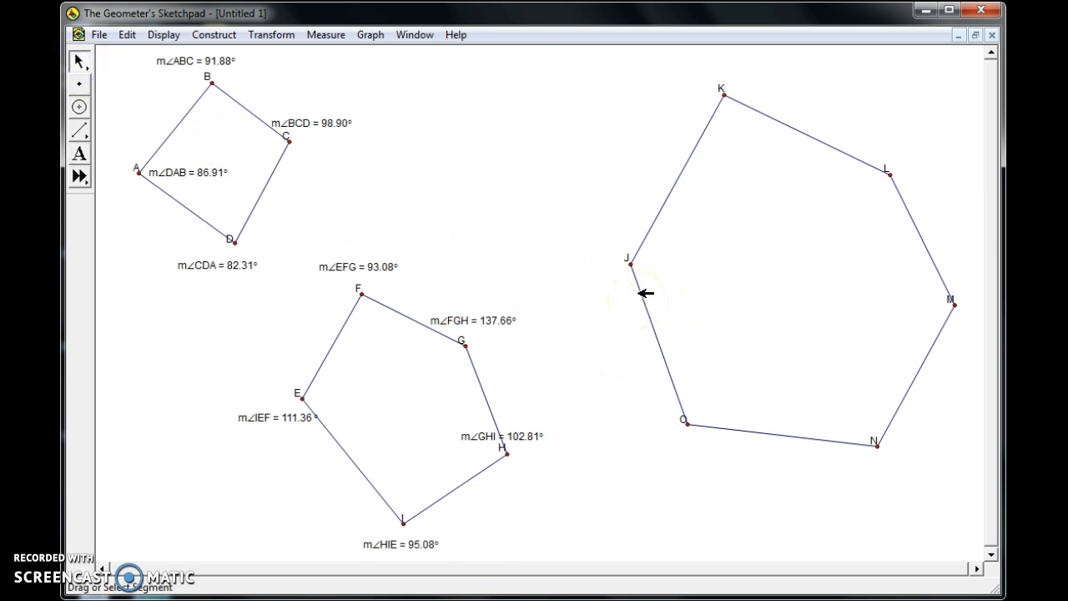
Measure angle JKL of the hexagon and place the measurement just above vertex K.
left_click(631, 264)
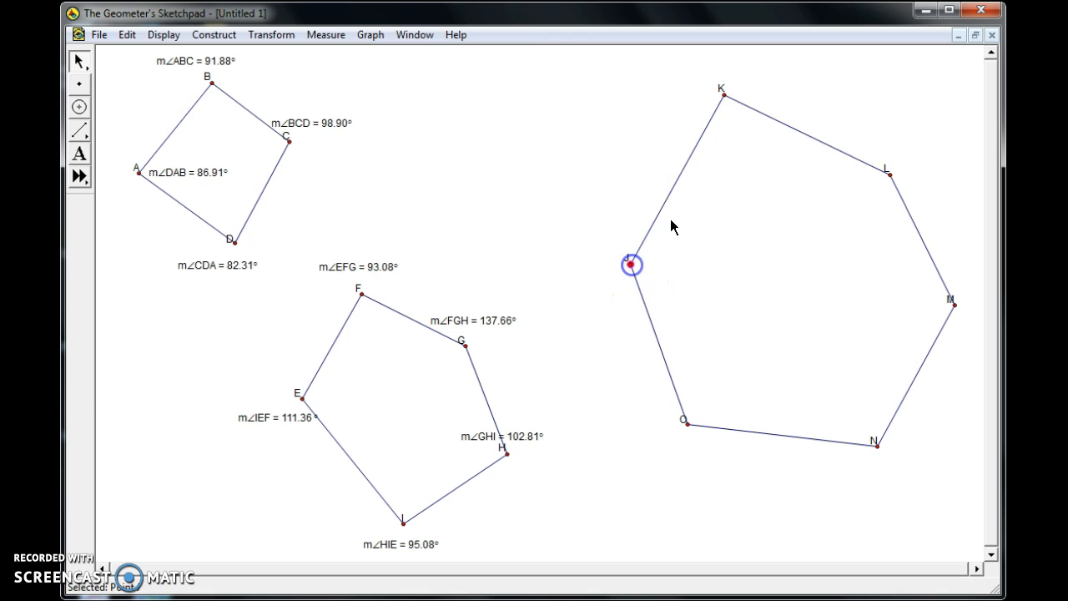
left_click(726, 96)
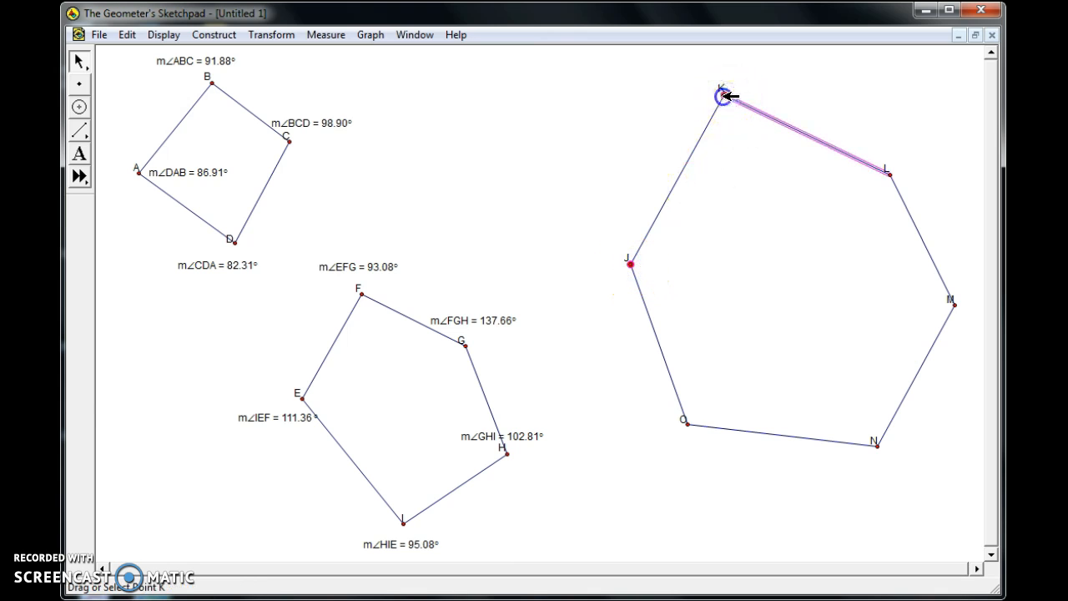
left_click(890, 175)
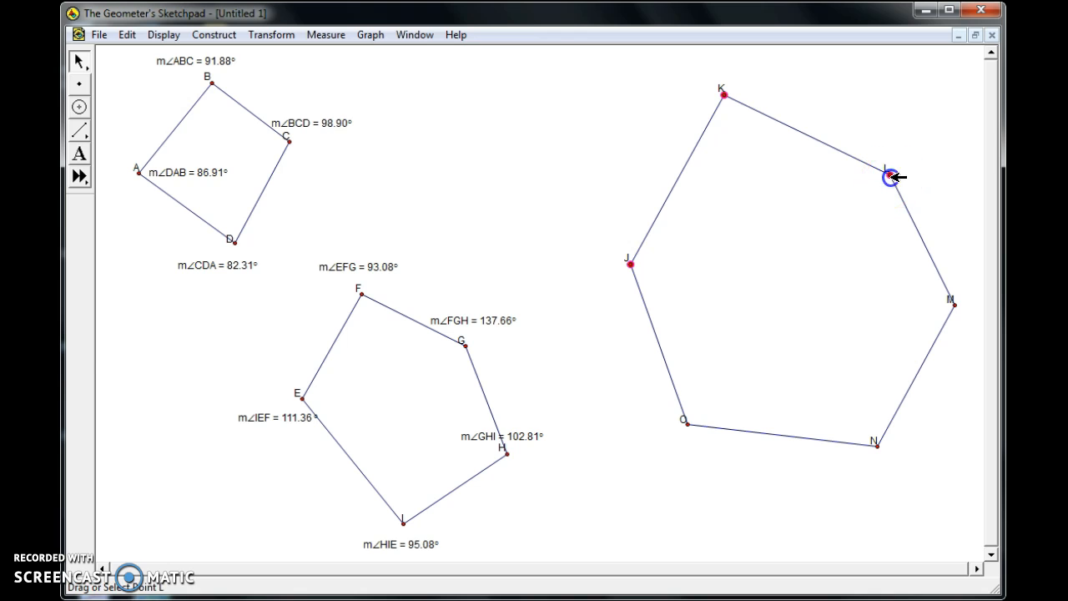
left_click(327, 35)
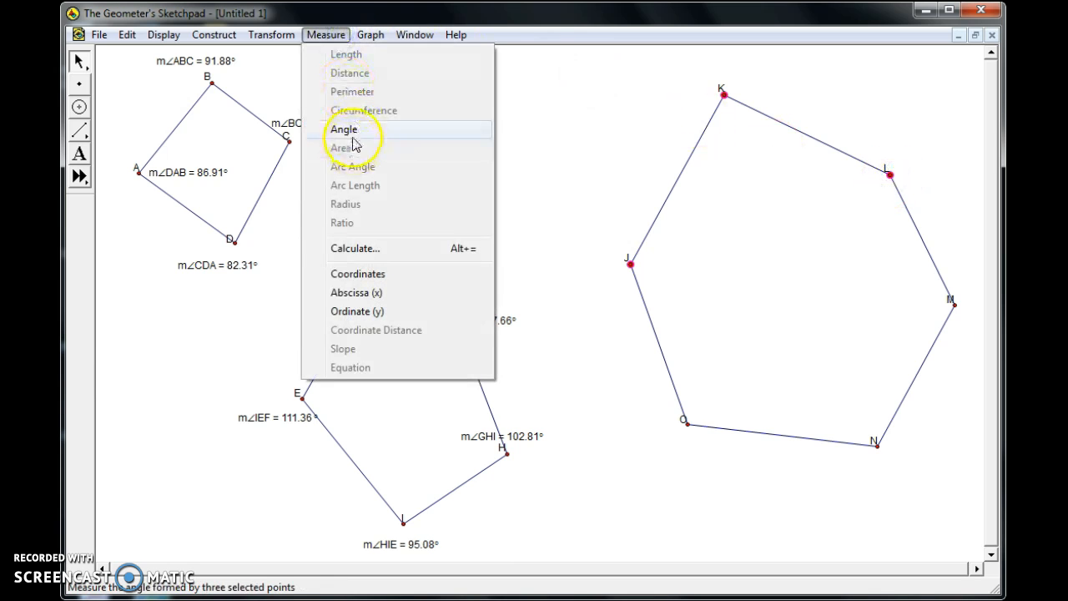
left_click(349, 133)
left_click_drag(297, 435, 722, 70)
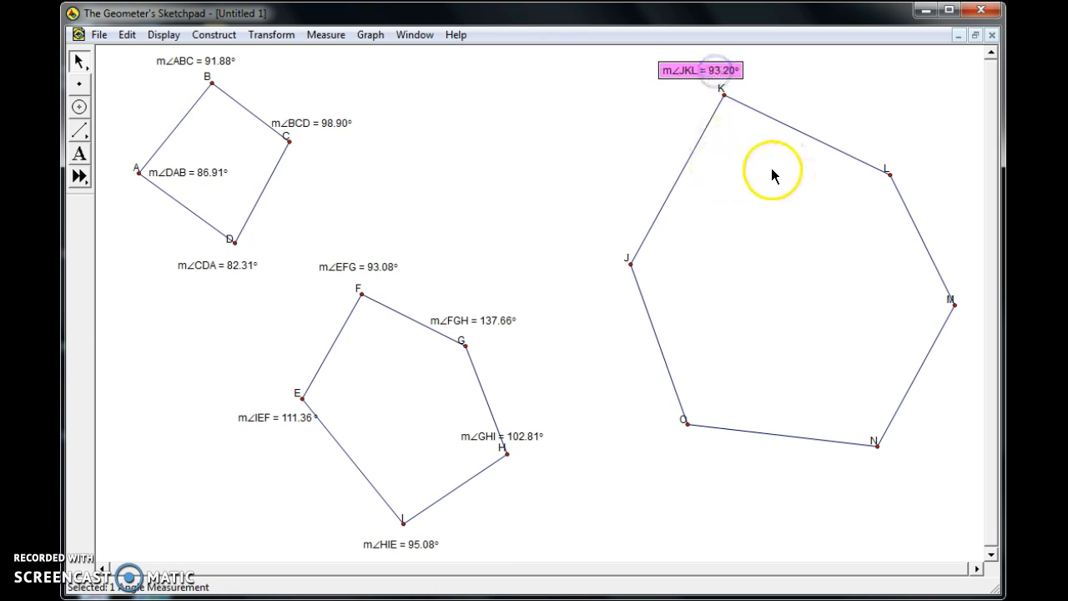
left_click(628, 167)
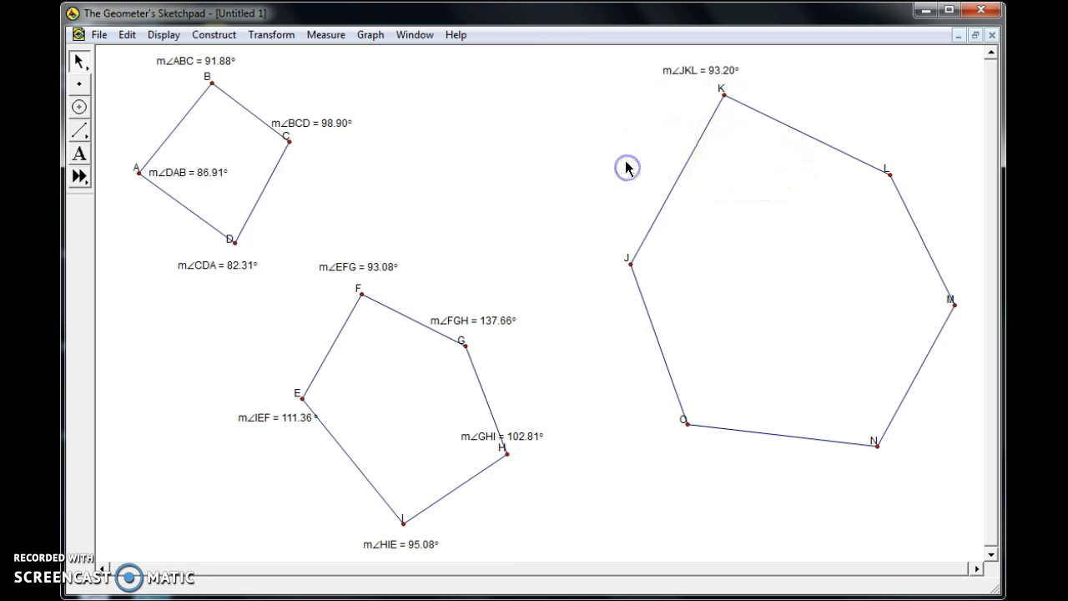
Measure angle KLM of the hexagon and place the measurement inside the shape, just below vertex L.
left_click(723, 94)
left_click(888, 170)
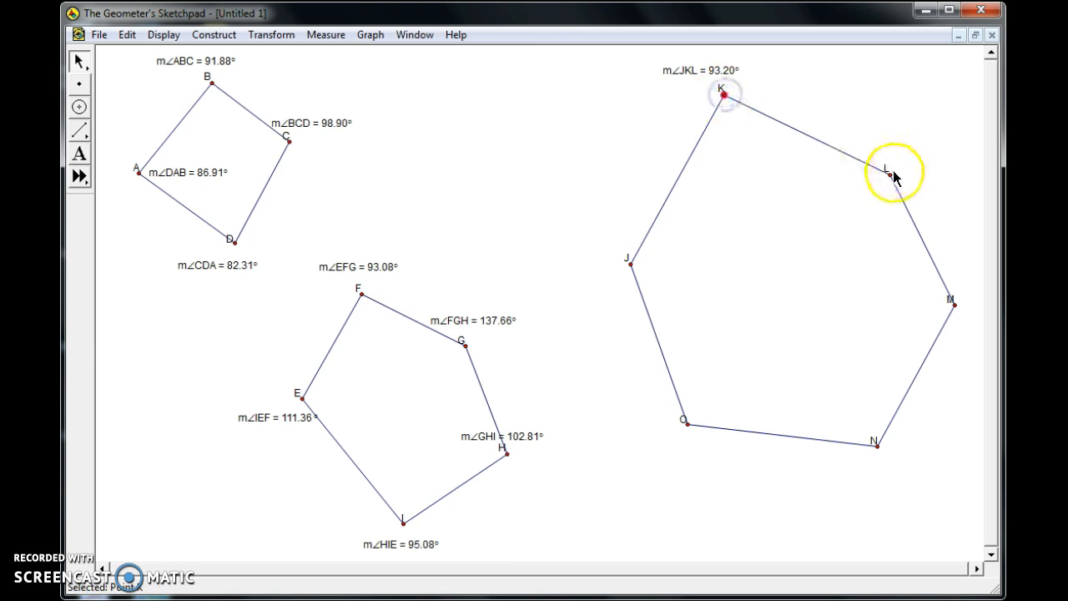
left_click(956, 306)
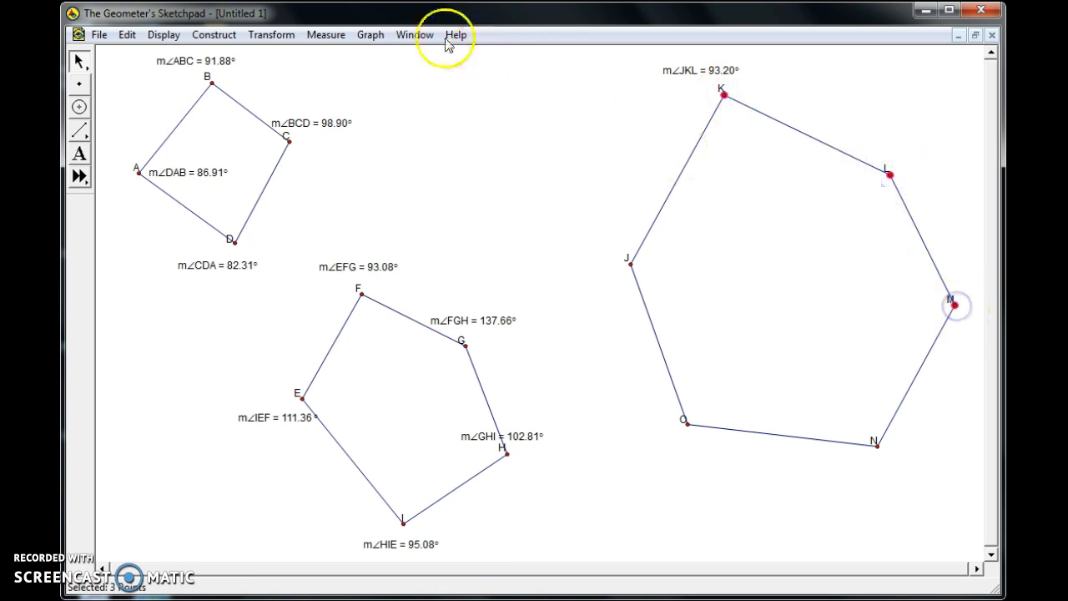
left_click(343, 34)
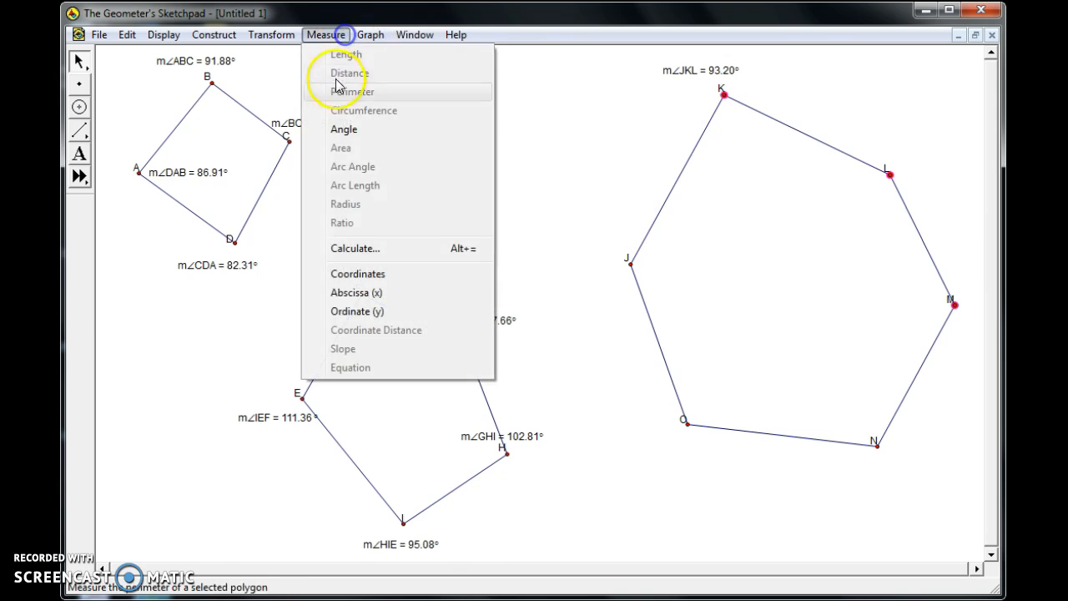
left_click(343, 129)
left_click_drag(672, 93, 803, 197)
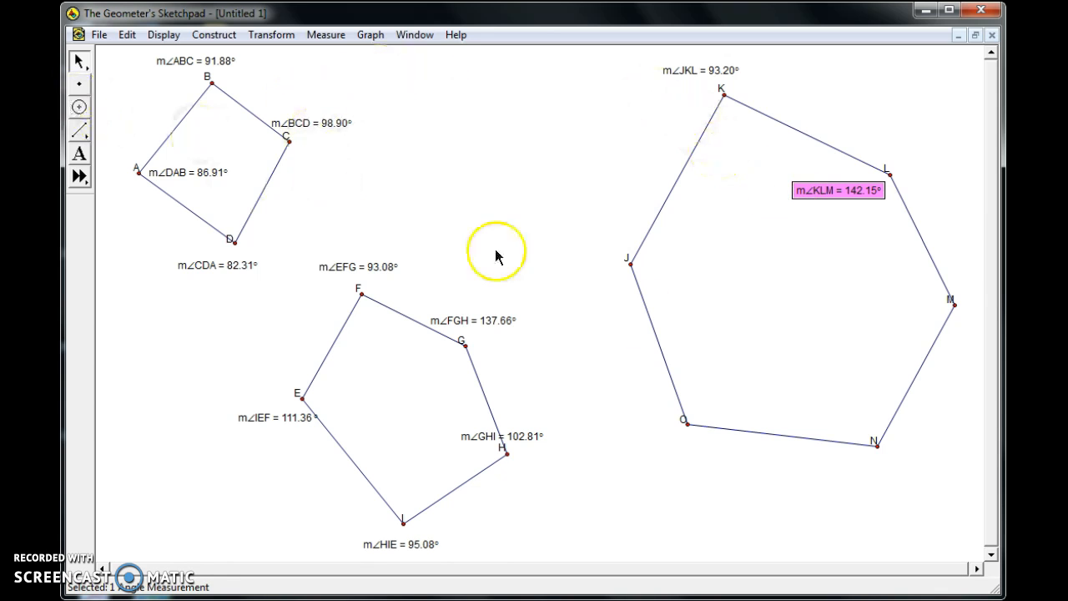
left_click(962, 375)
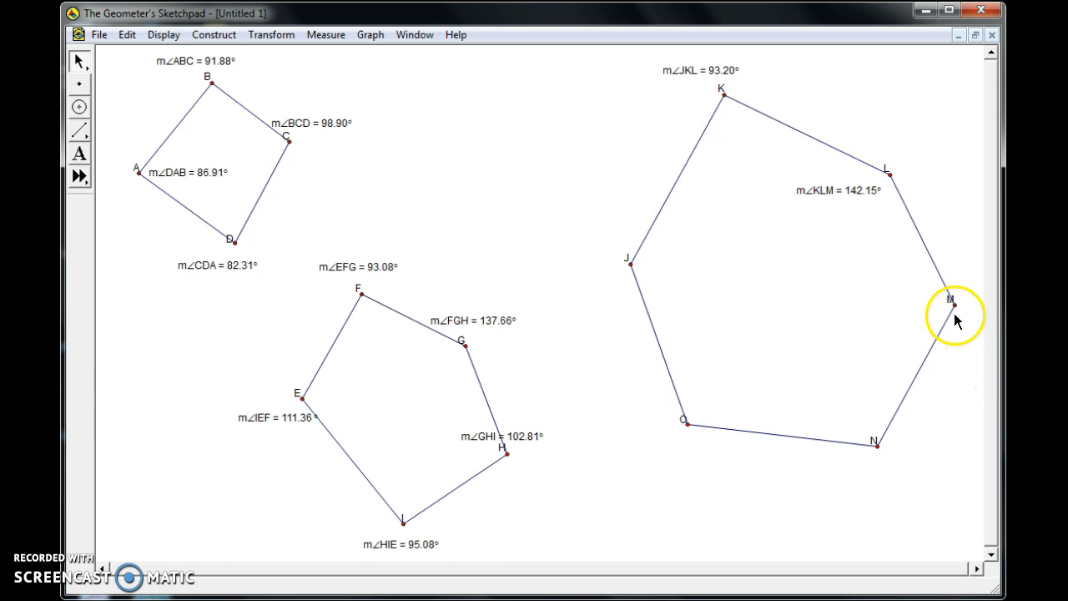
Measure angle LMN of the hexagon and place the measurement inside the shape, beside vertex M.
left_click(889, 175)
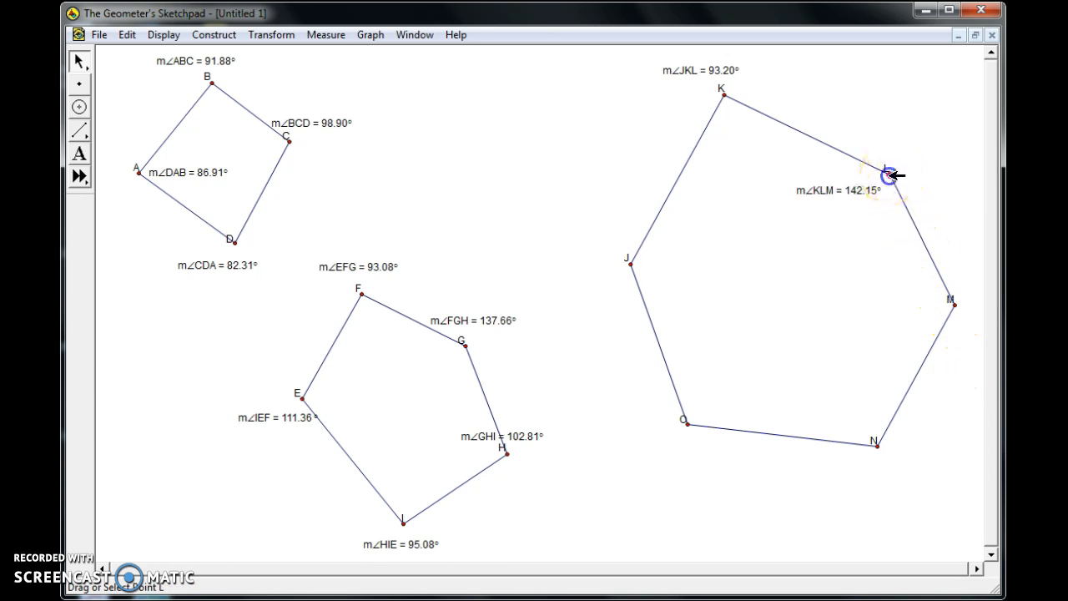
left_click(949, 303, "shift")
left_click(879, 446, "shift")
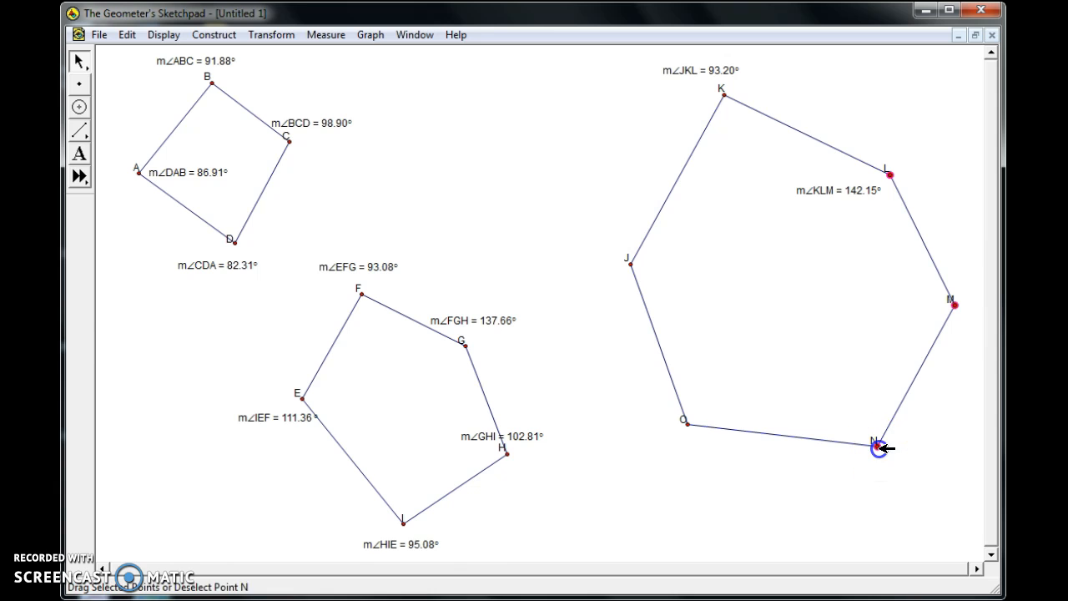
left_click(323, 34)
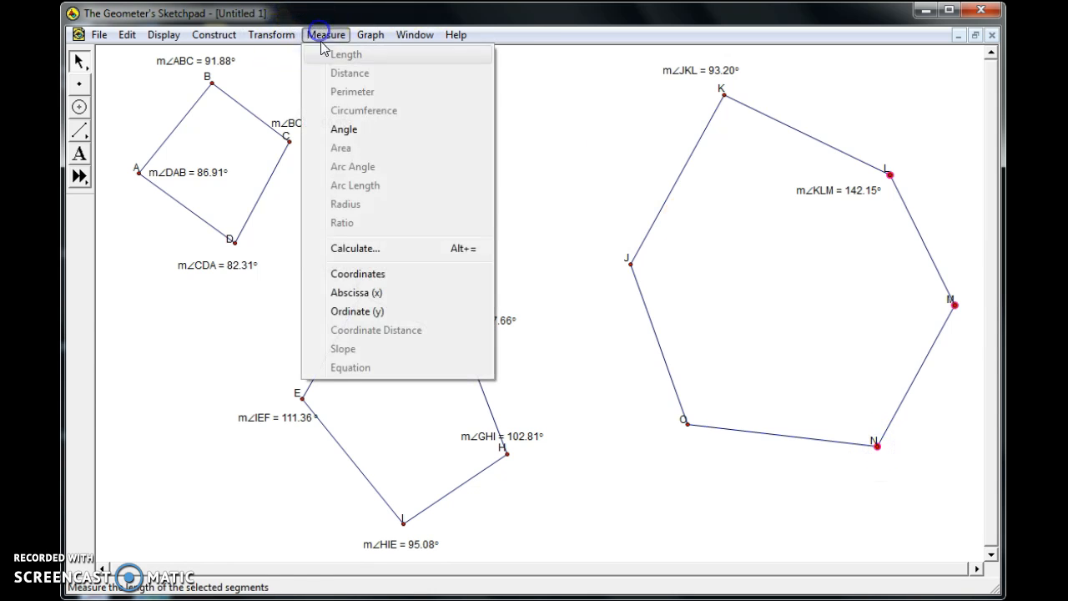
left_click(349, 129)
left_click_drag(850, 208, 906, 296)
left_click(956, 352)
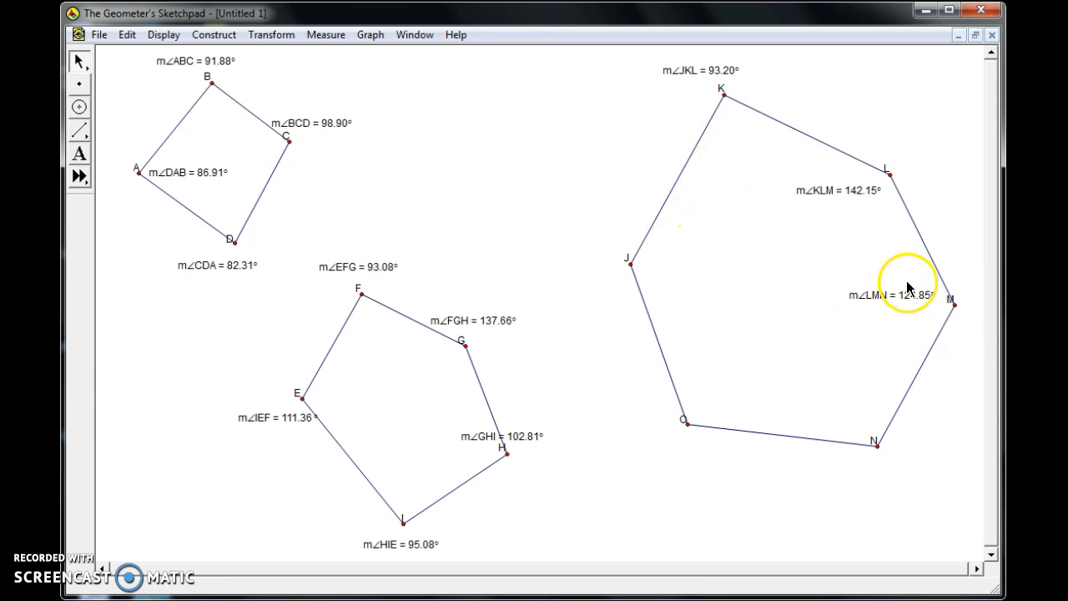
Measure angle MNO of the hexagon and place the measurement inside the shape, just above vertex N.
left_click(954, 303)
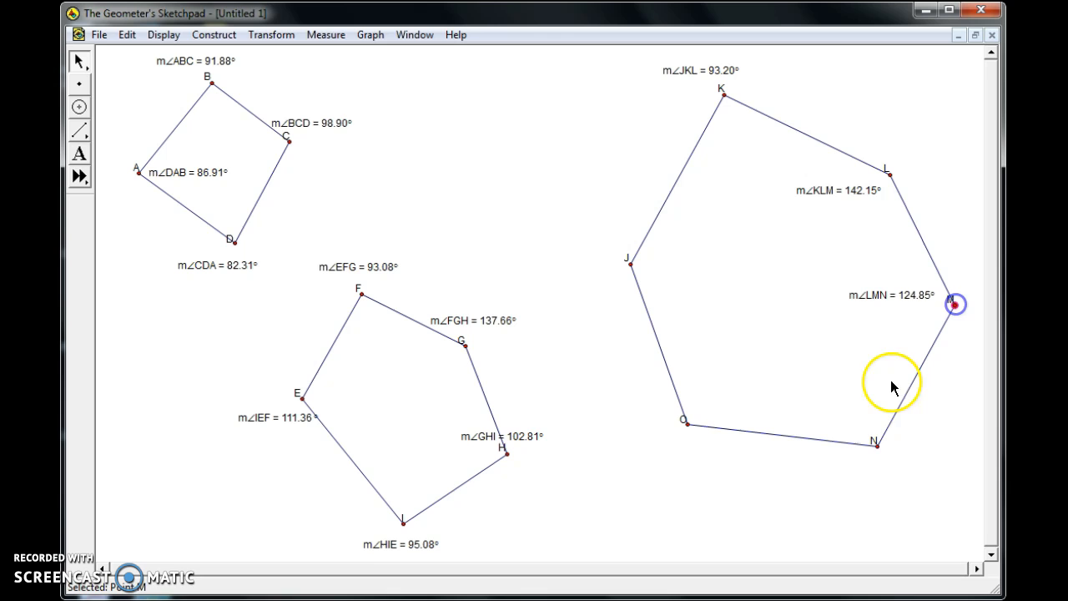
left_click(876, 445, "shift")
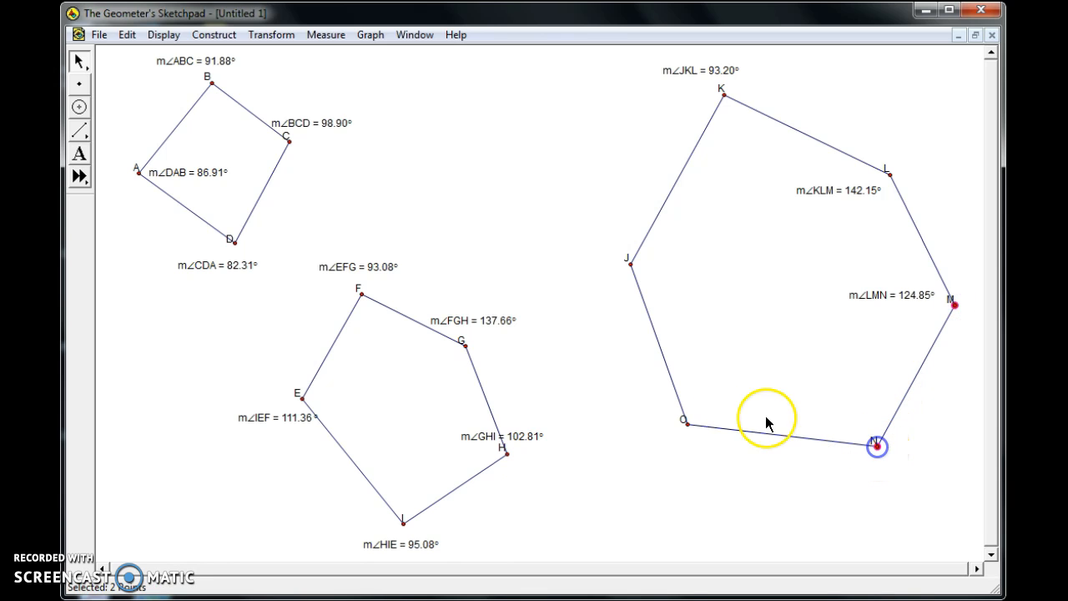
left_click(688, 425, "shift")
left_click(327, 34)
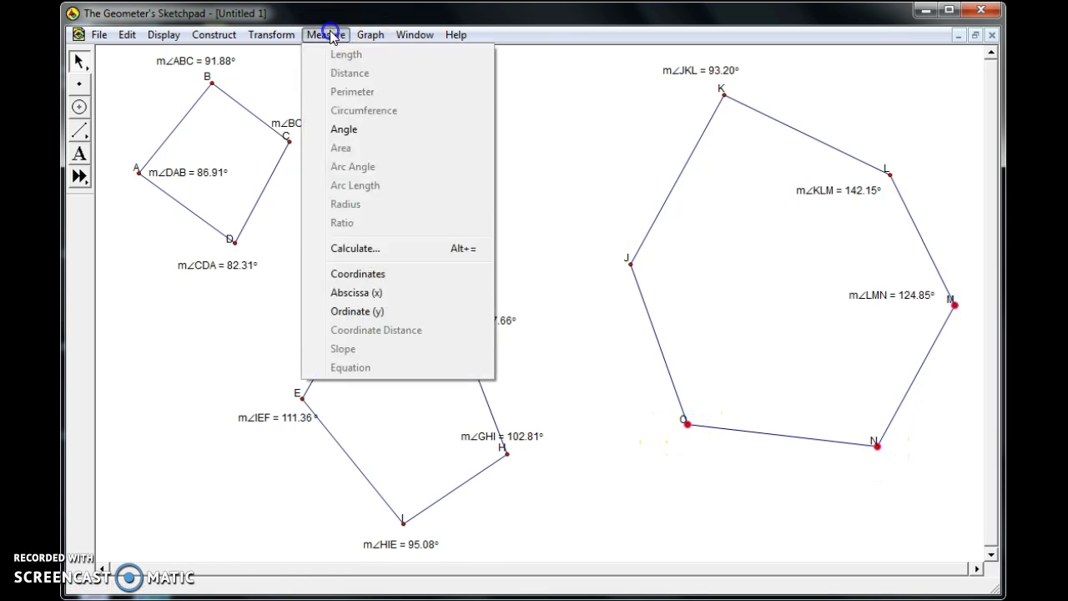
left_click(359, 129)
left_click_drag(907, 310, 834, 401)
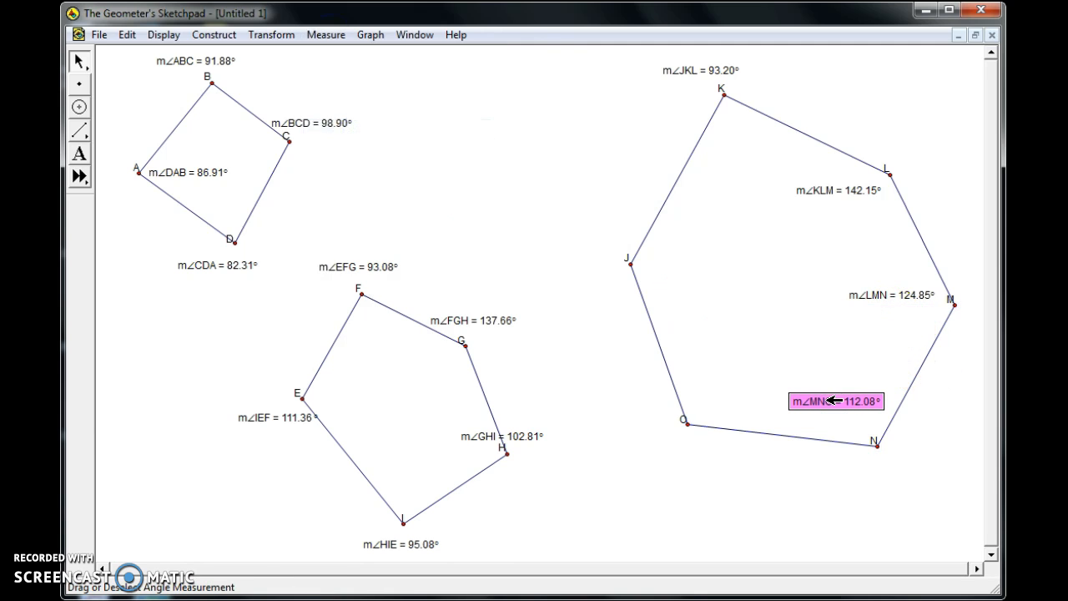
left_click(831, 491)
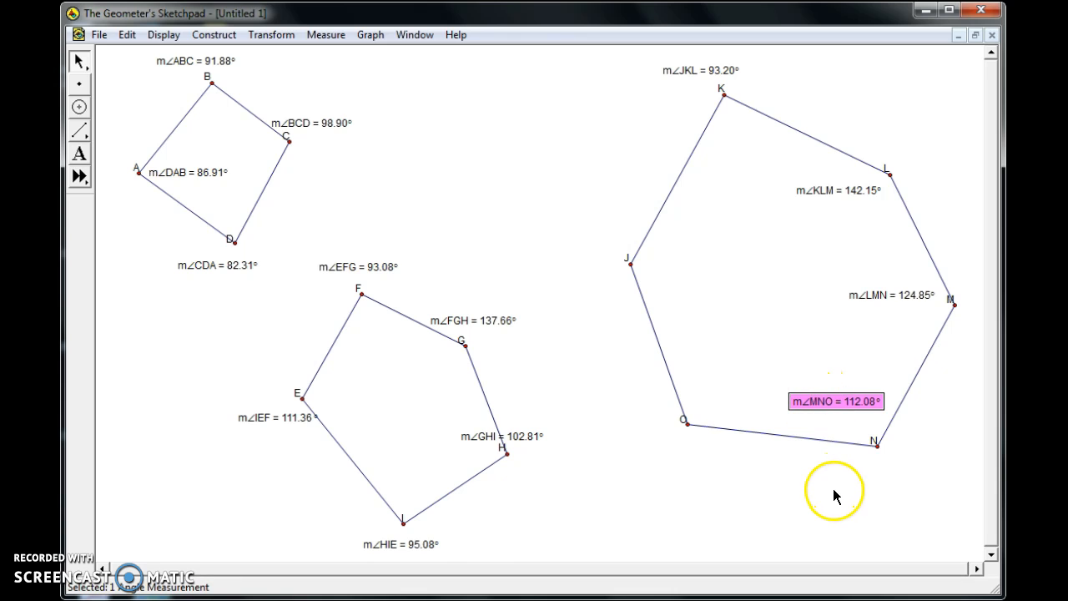
Measure angle NOJ of the hexagon and place the measurement just above vertex O.
left_click(877, 446)
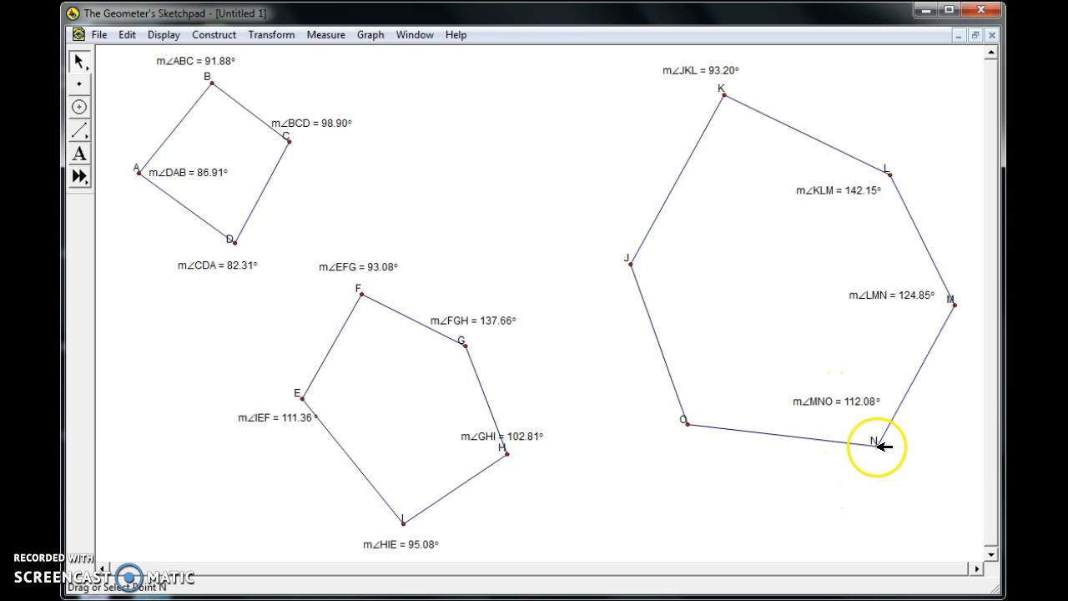
left_click(688, 425)
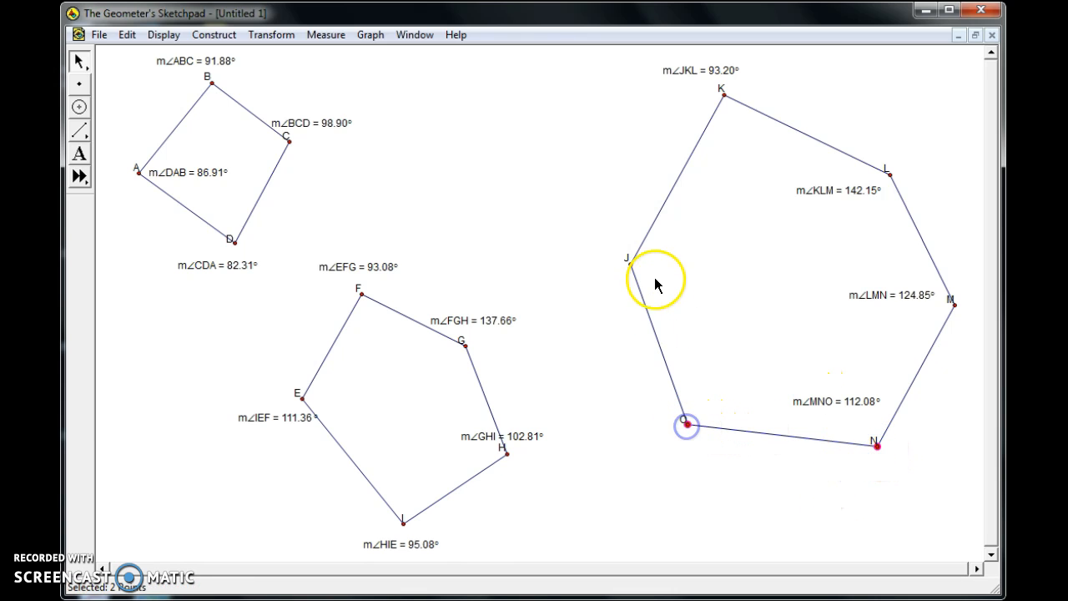
left_click(632, 264)
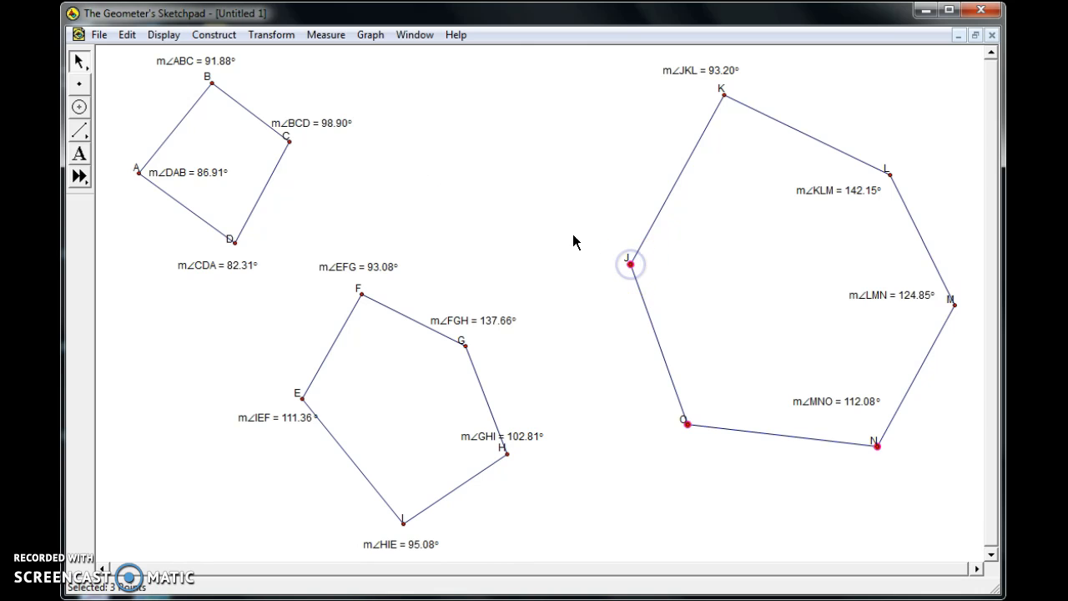
left_click(326, 34)
left_click(345, 131)
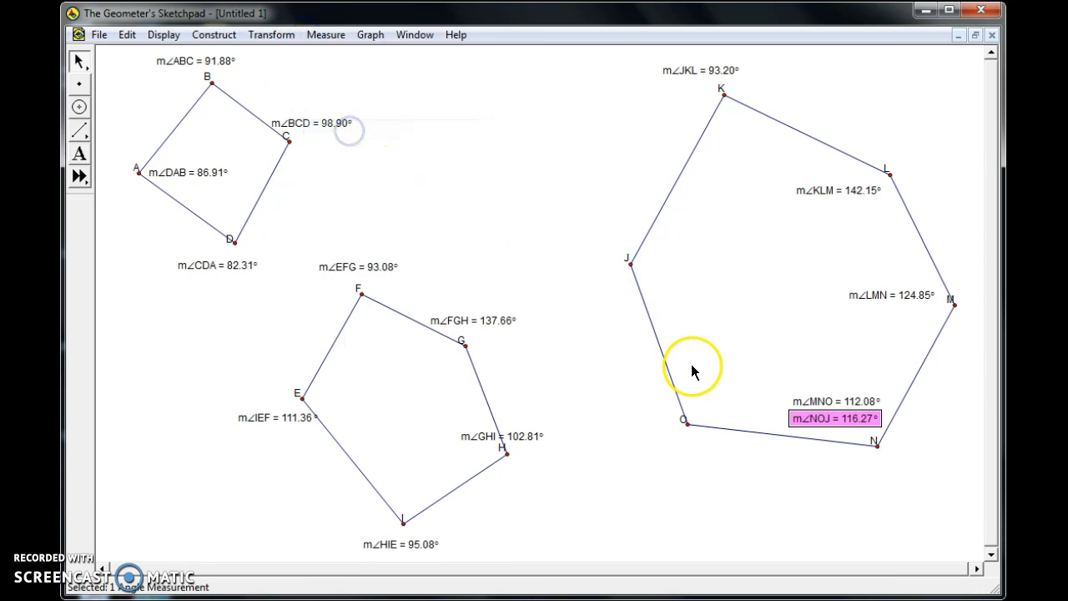
left_click_drag(822, 429, 713, 405)
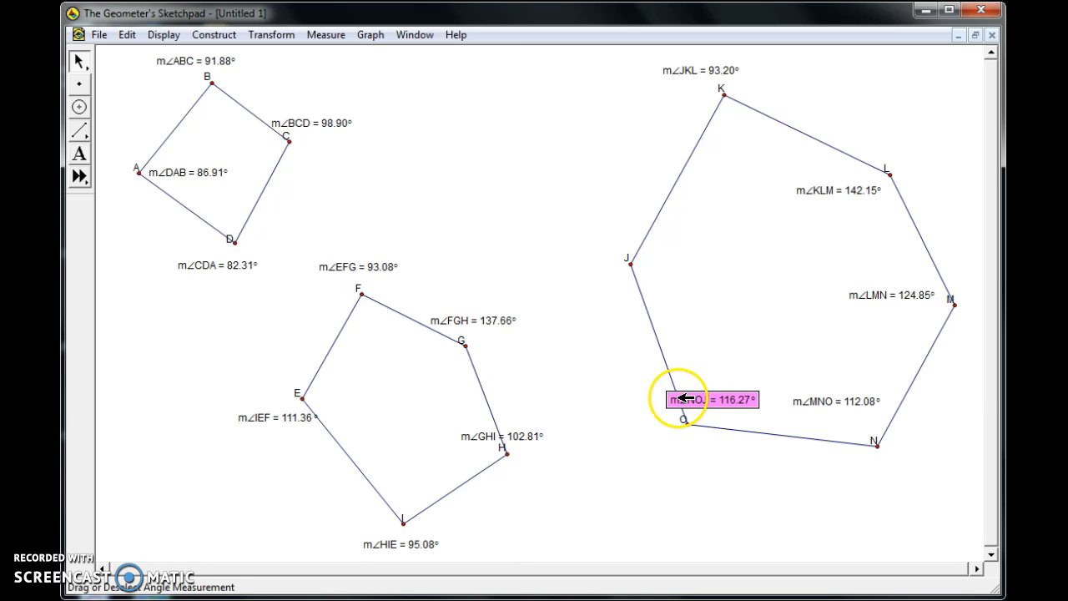
left_click(660, 468)
left_click(649, 465)
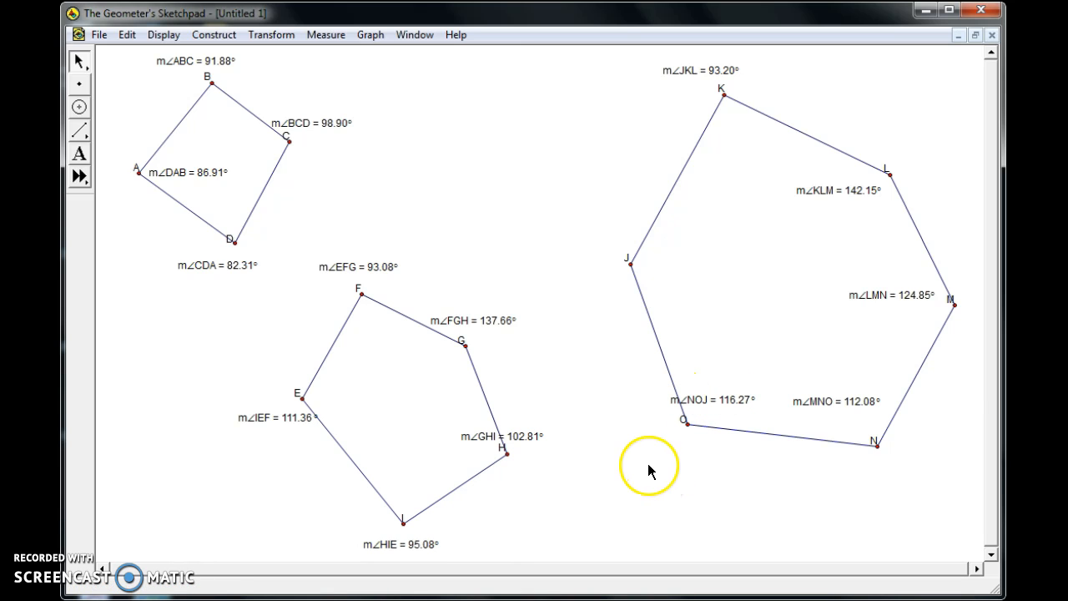
Measure angle OJK of the hexagon and place the measurement just below vertex J.
left_click(687, 424)
left_click(632, 265)
left_click(723, 96)
left_click(325, 34)
left_click(344, 129)
left_click_drag(705, 417, 690, 284)
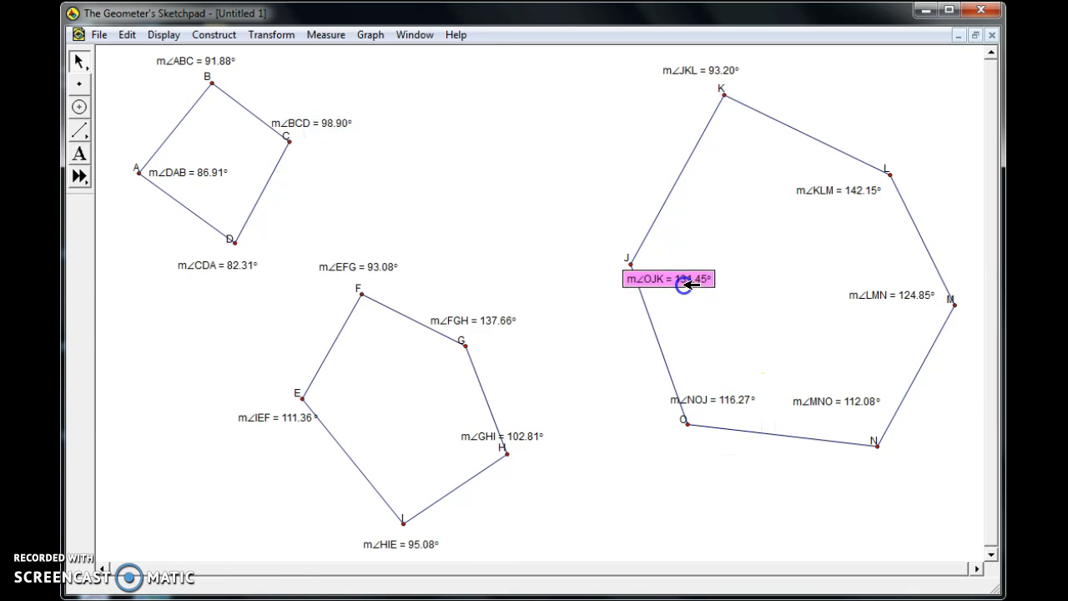